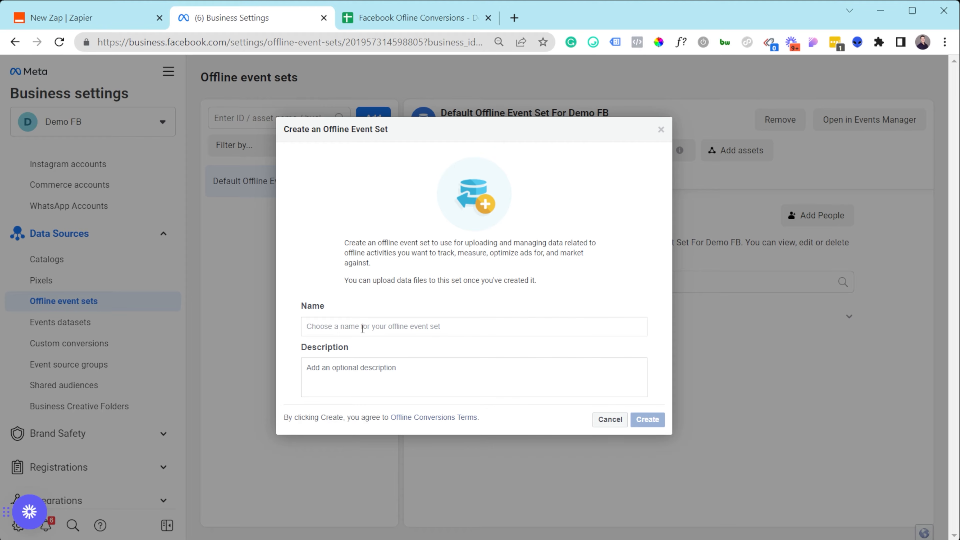
Create an offline event set named Demo and assign the DEMO ad account to it with auto-tracking on.
text(Demo)
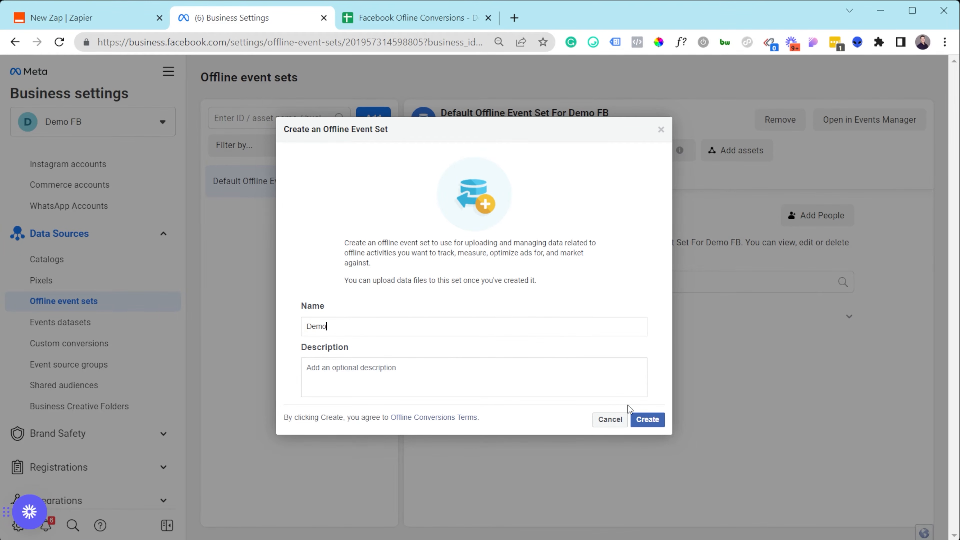
click(647, 420)
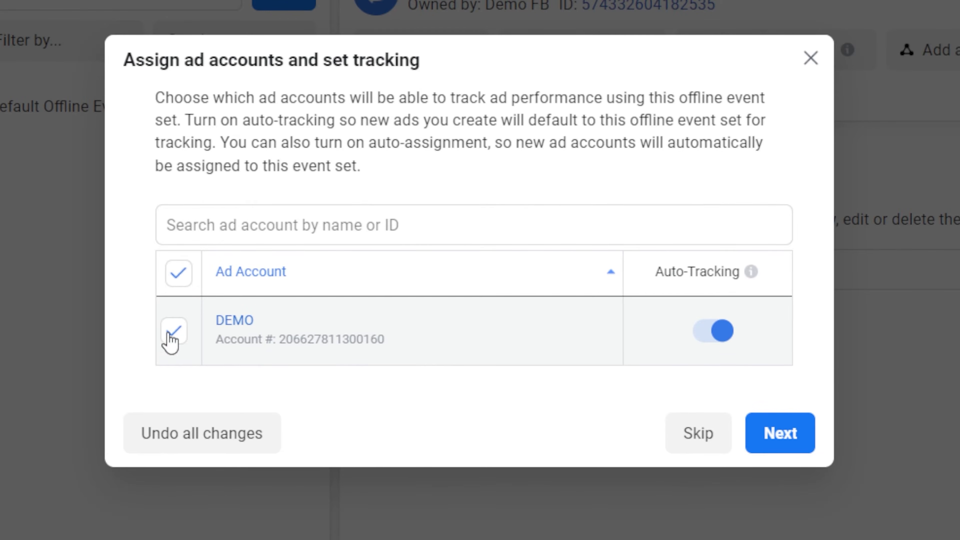
click(780, 433)
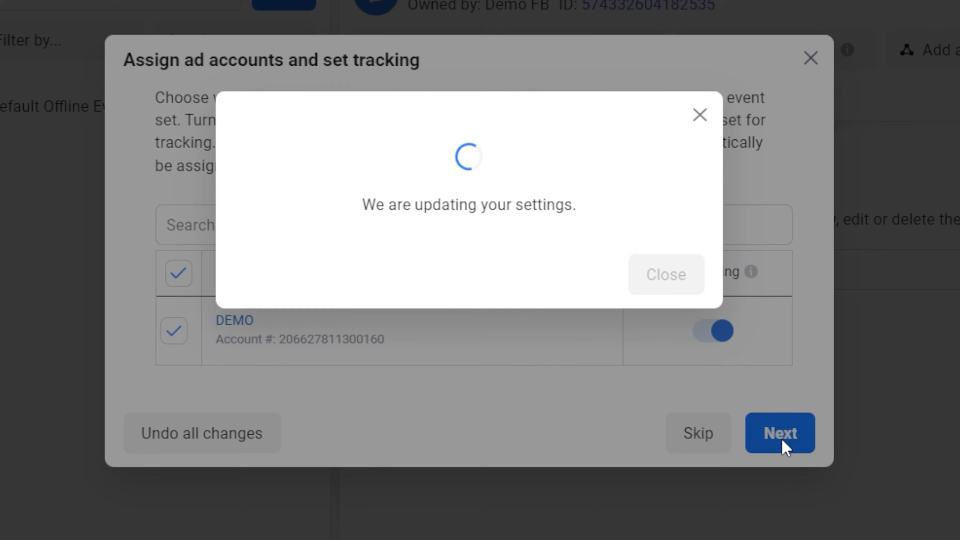
click(675, 367)
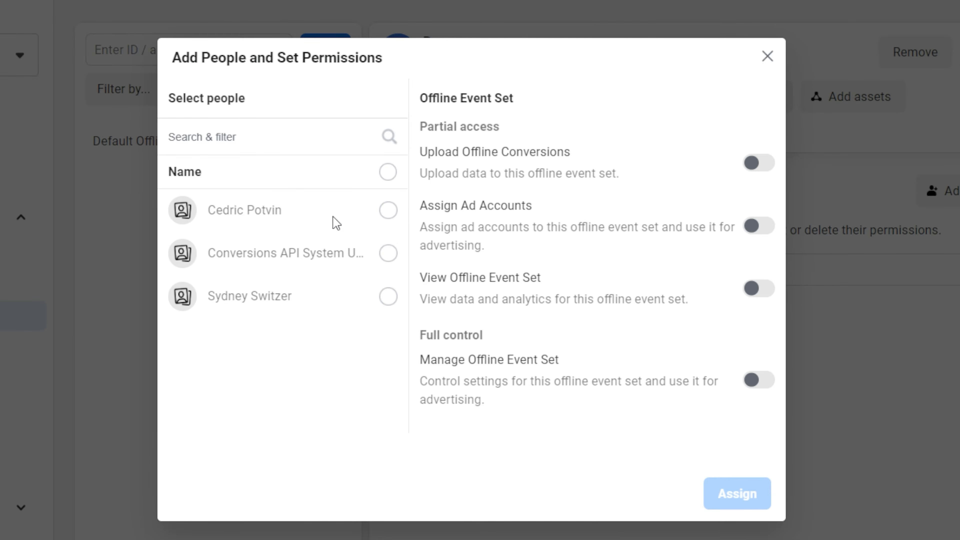
Assign the first listed person Manage Offline Event Set permission for the Demo event set and finish its creation.
click(390, 214)
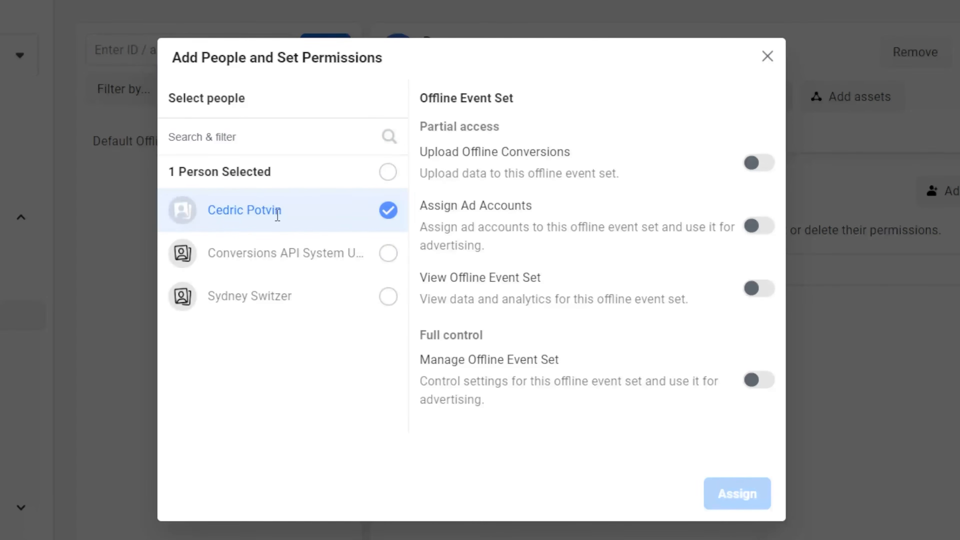
click(754, 164)
click(756, 380)
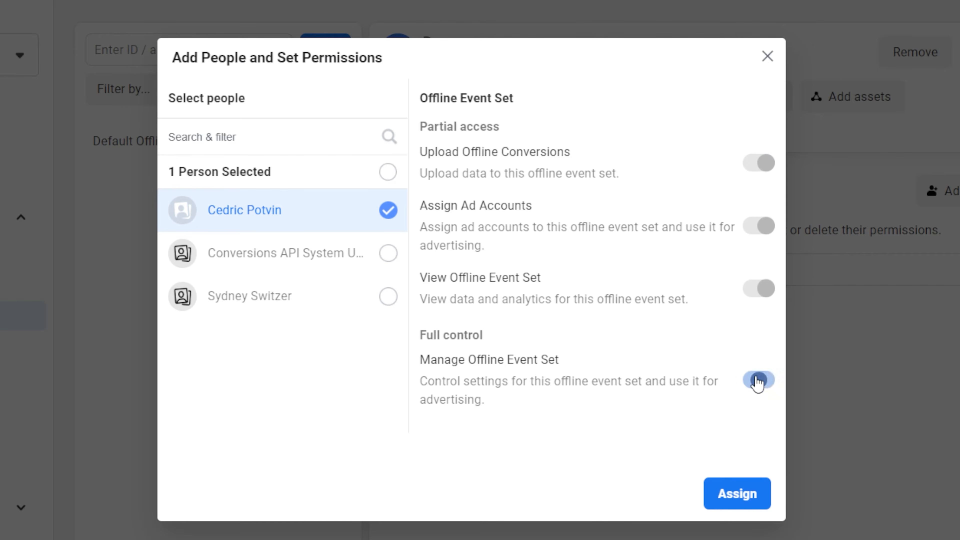
click(733, 497)
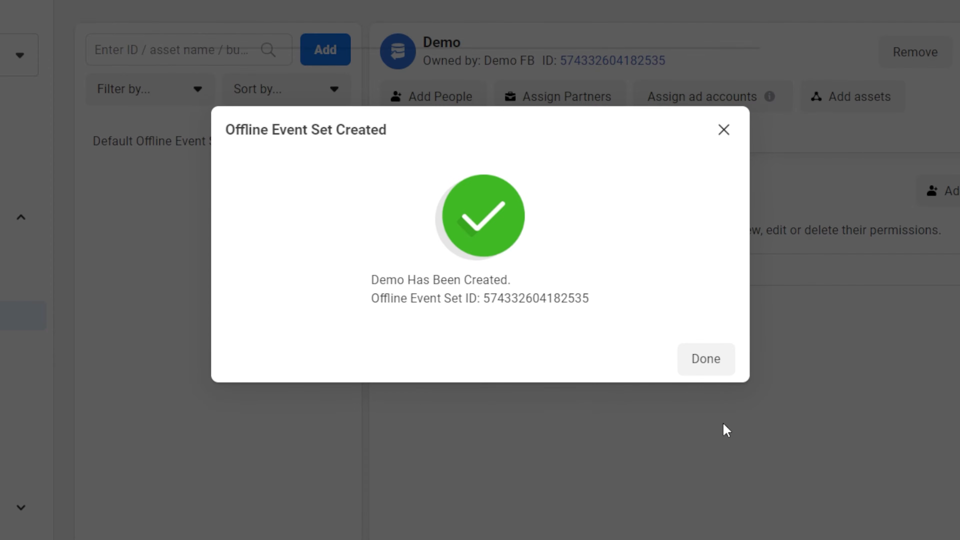
click(706, 359)
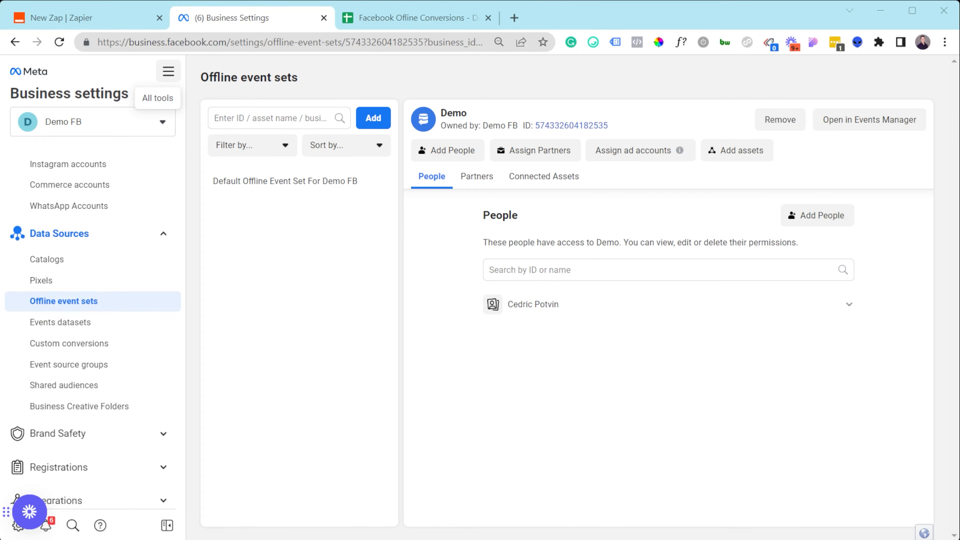
Open the Demo offline event set in Events Manager.
click(168, 73)
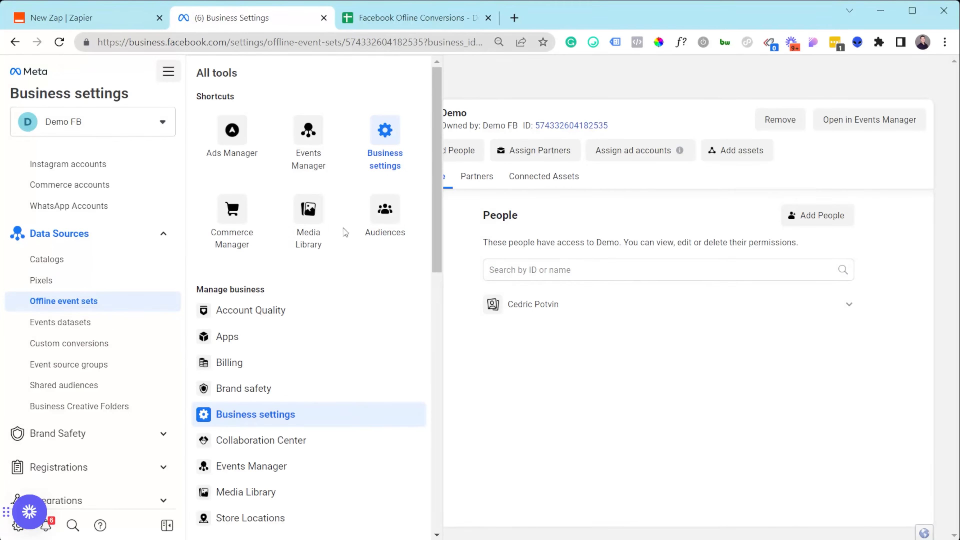
click(625, 423)
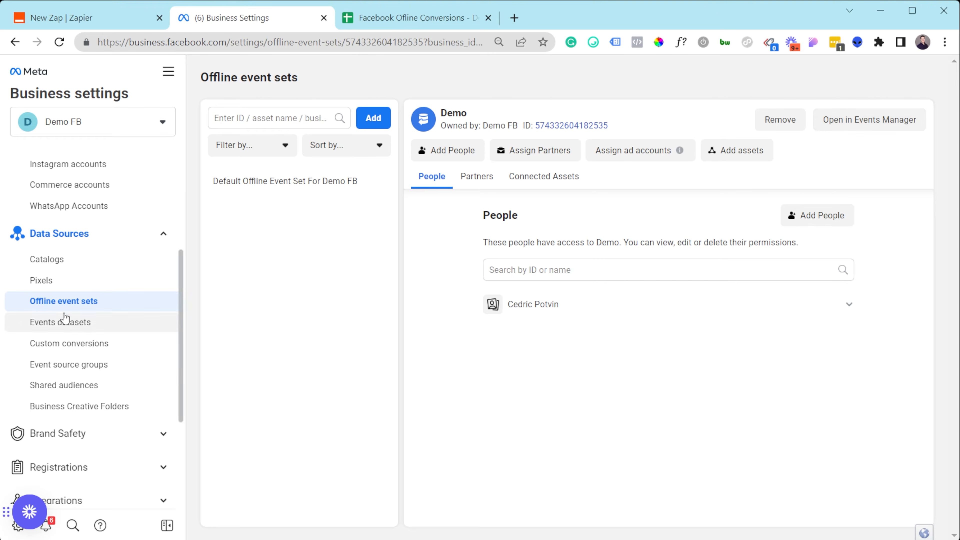
drag(478, 124, 443, 113)
click(488, 110)
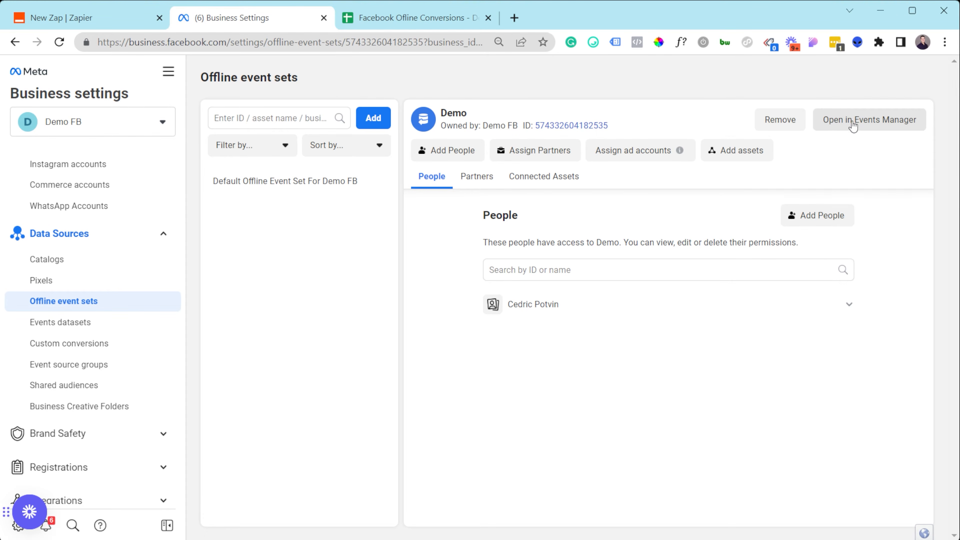
click(865, 121)
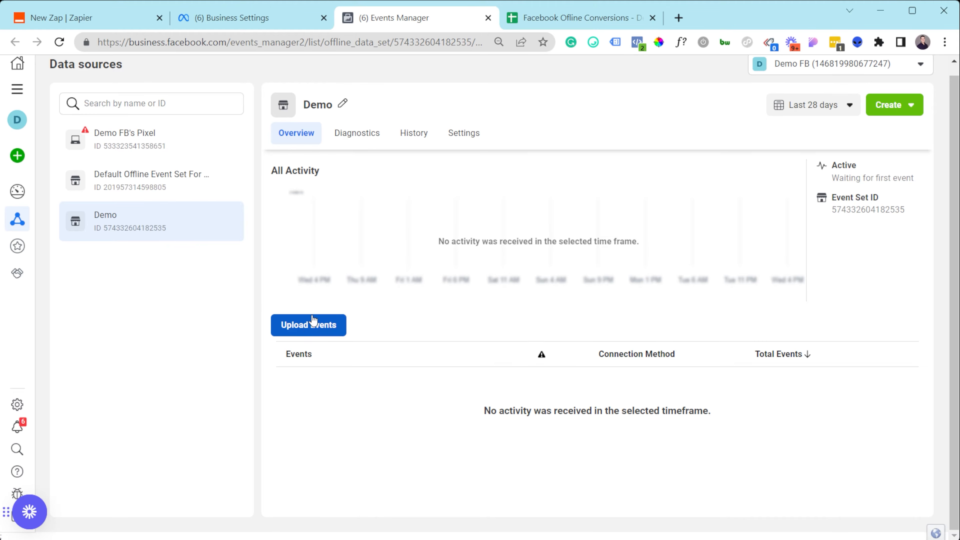
View the CSV upload page for the Demo event set's offline events and cancel the upload.
click(313, 321)
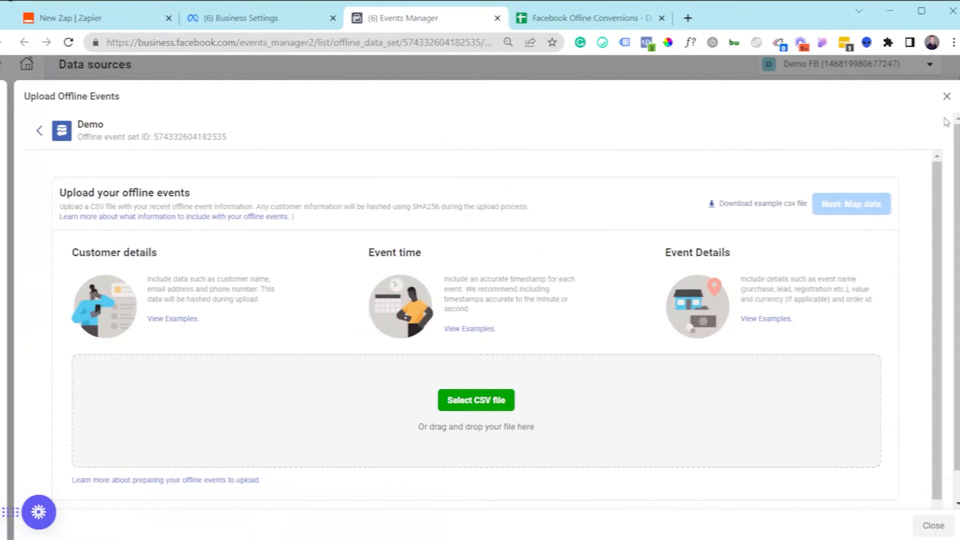
click(936, 98)
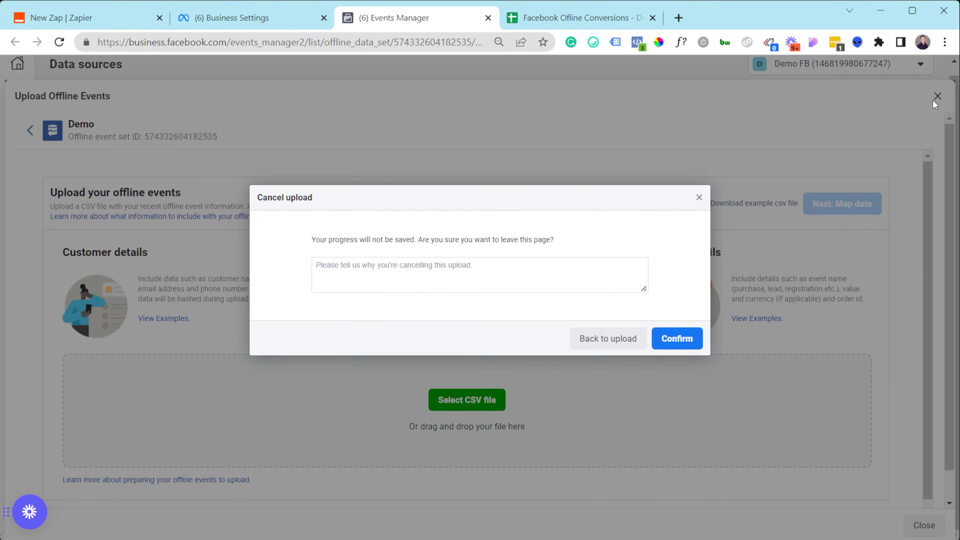
click(657, 335)
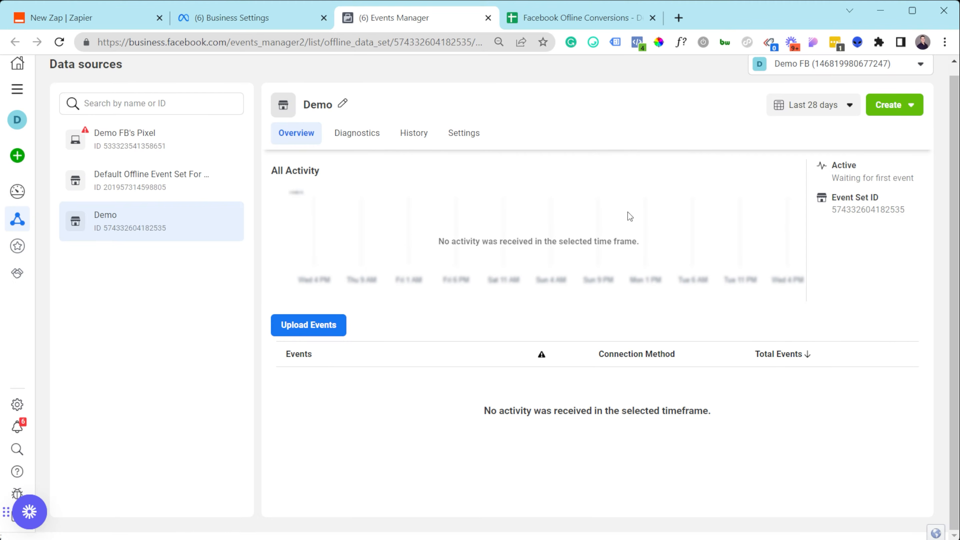
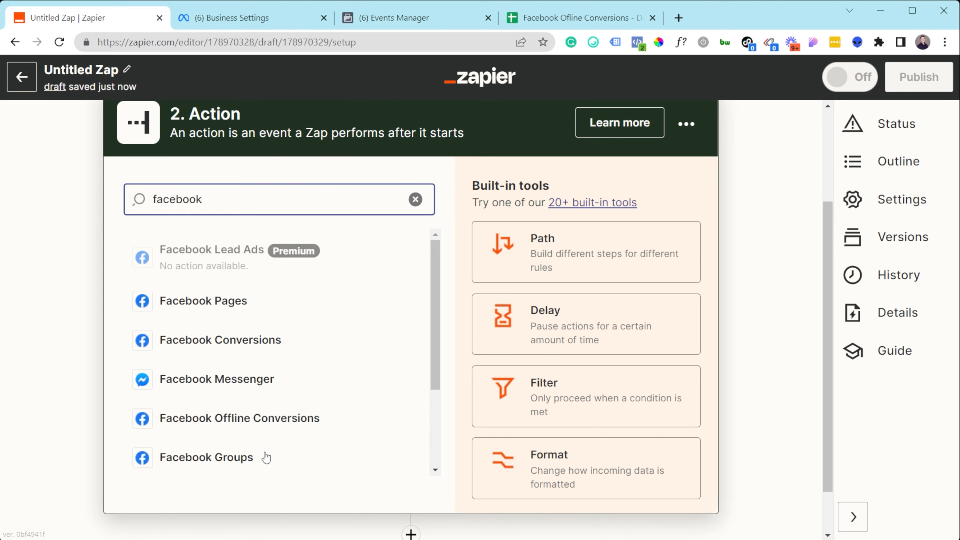
In the Zapier zap, set the second step's action to Send Offline Event in Facebook Offline Conversions.
scroll(257, 362, down, 1)
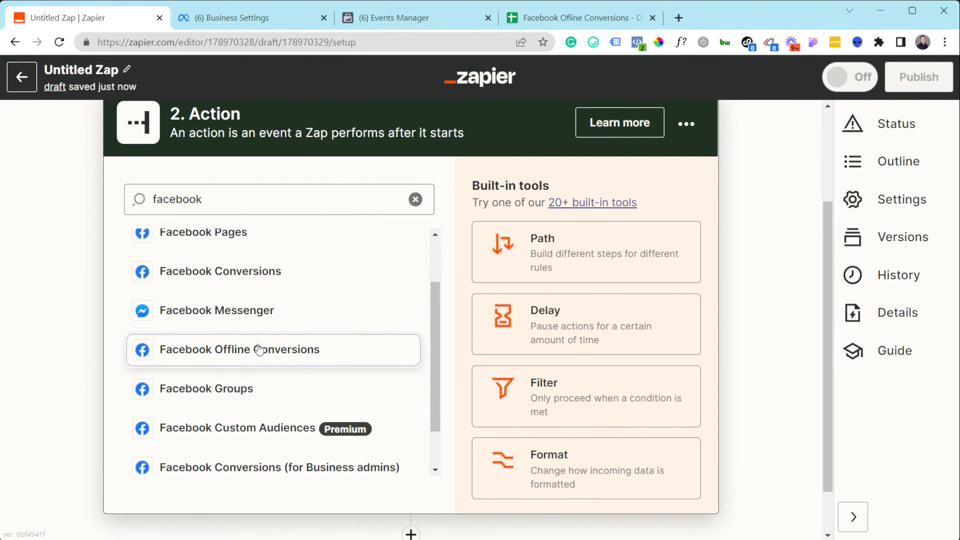
click(258, 348)
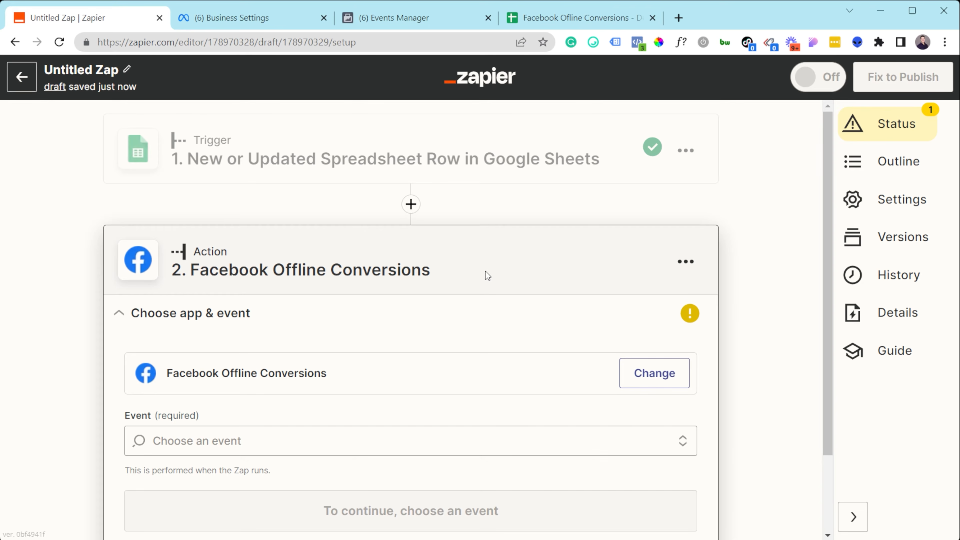
scroll(430, 342, down, 2)
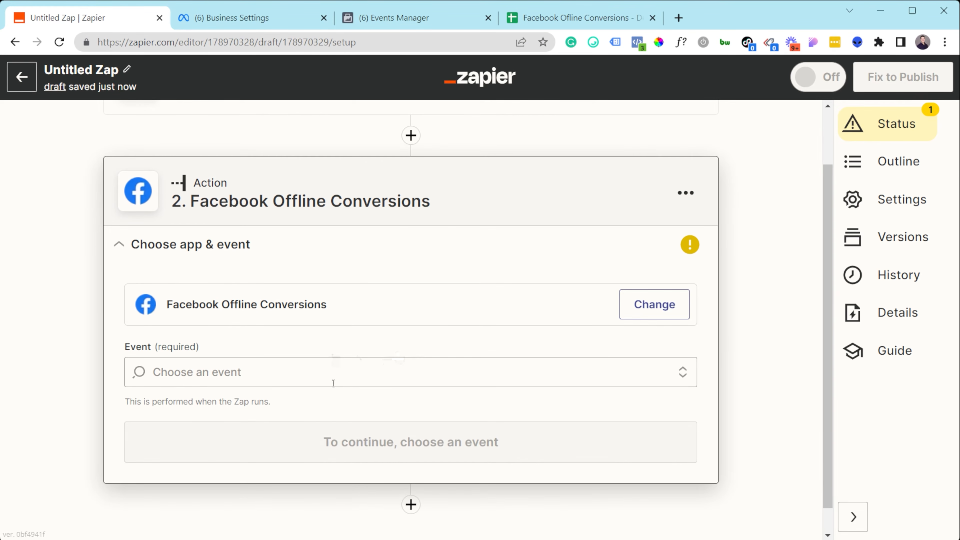
click(296, 378)
click(222, 433)
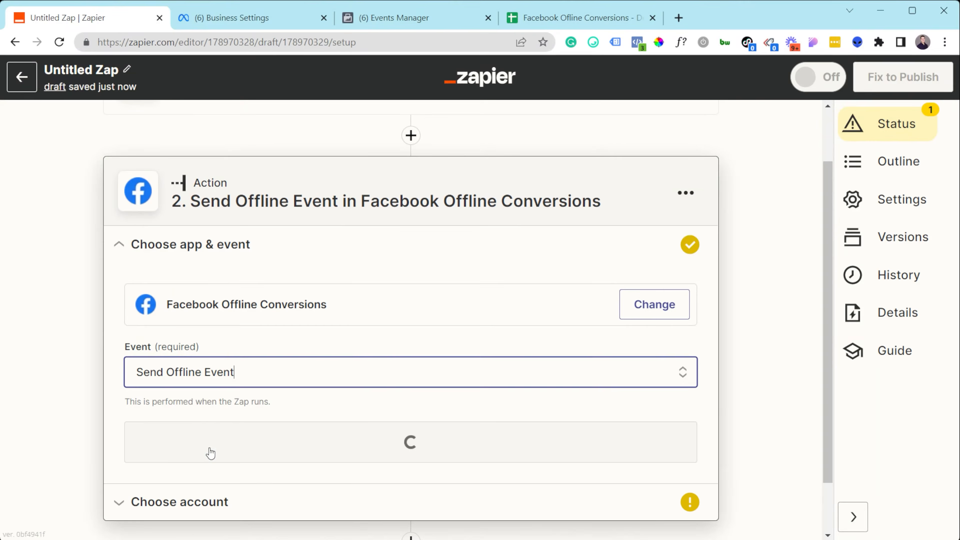
click(351, 447)
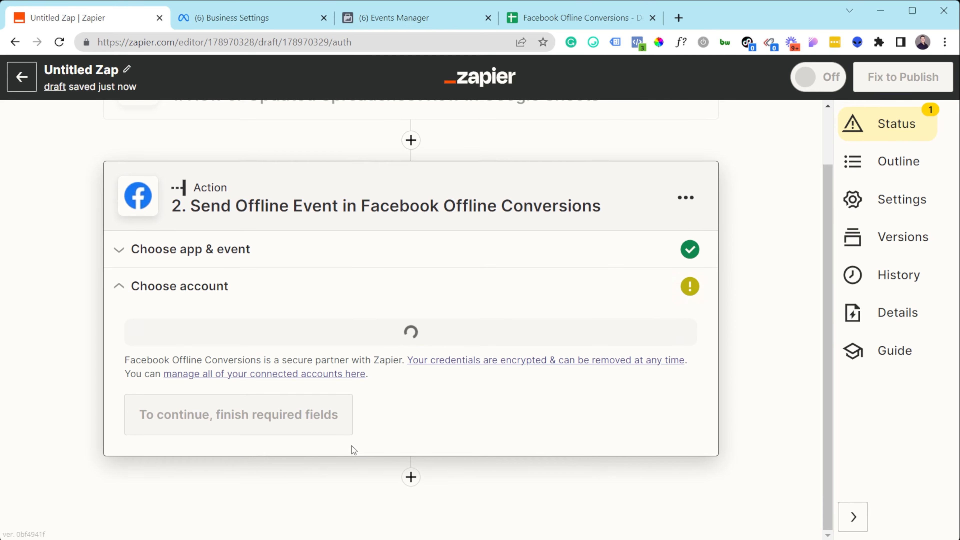
Choose the Facebook Offline Conversions #8 account for the action and continue to the action setup.
scroll(307, 423, down, 2)
scroll(368, 508, up, 2)
click(381, 519)
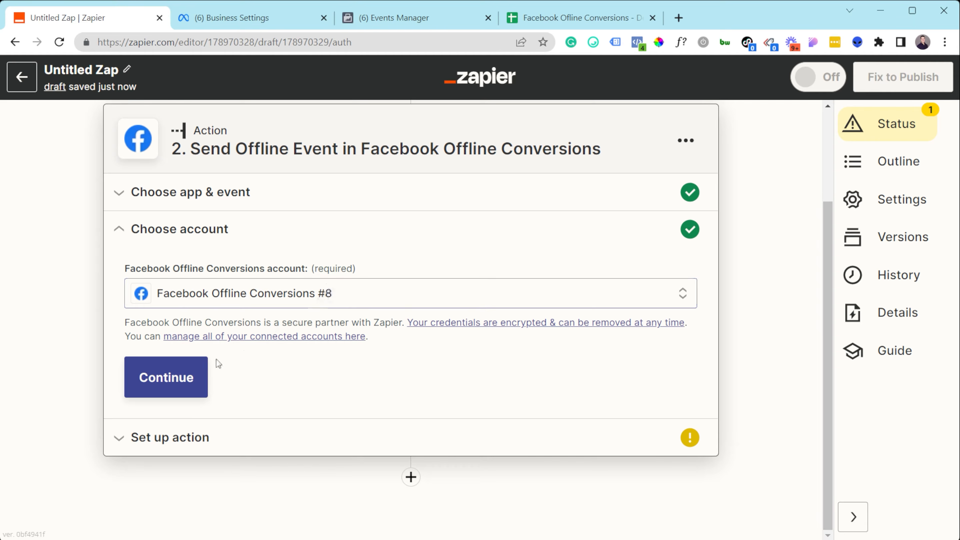
click(171, 386)
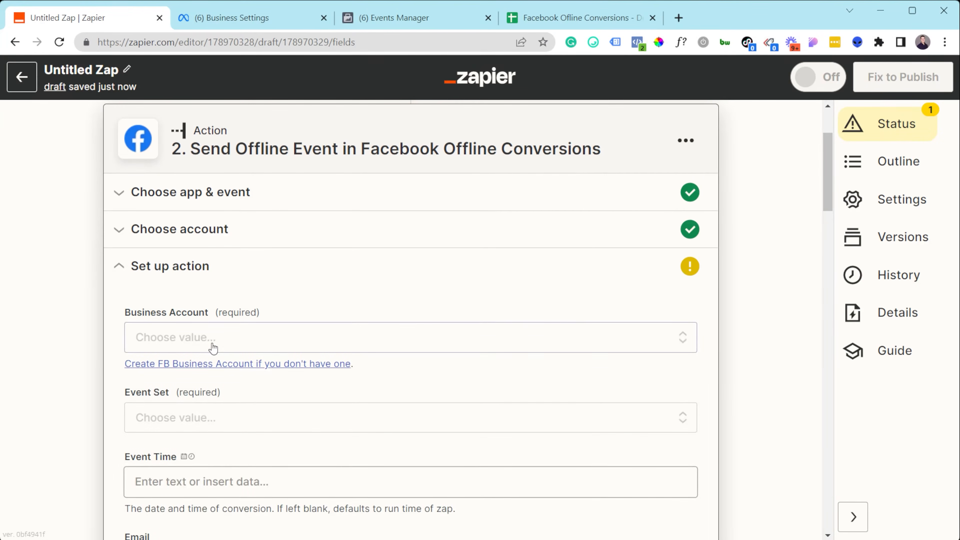
Set the action's business account to Demo FB and its event set to Demo.
click(213, 346)
text(demo)
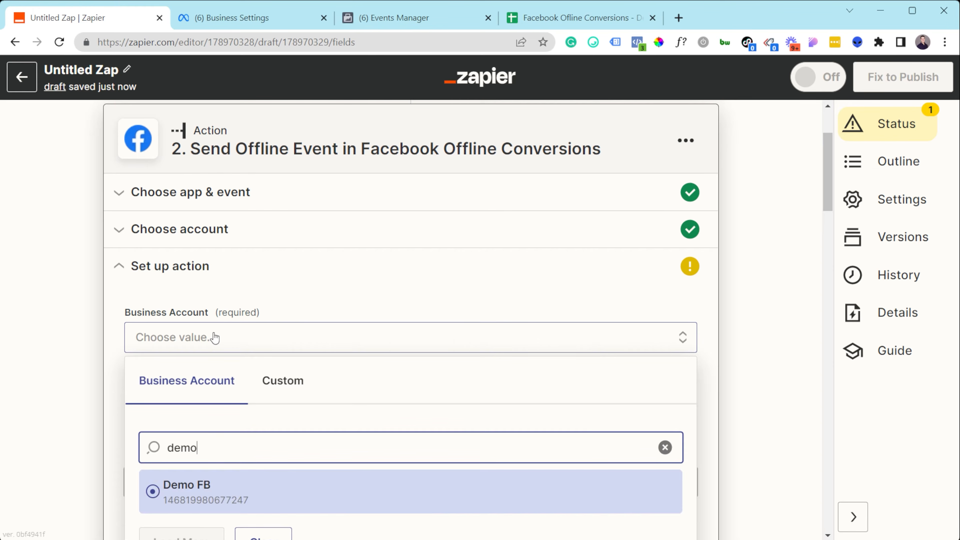
click(206, 488)
click(208, 412)
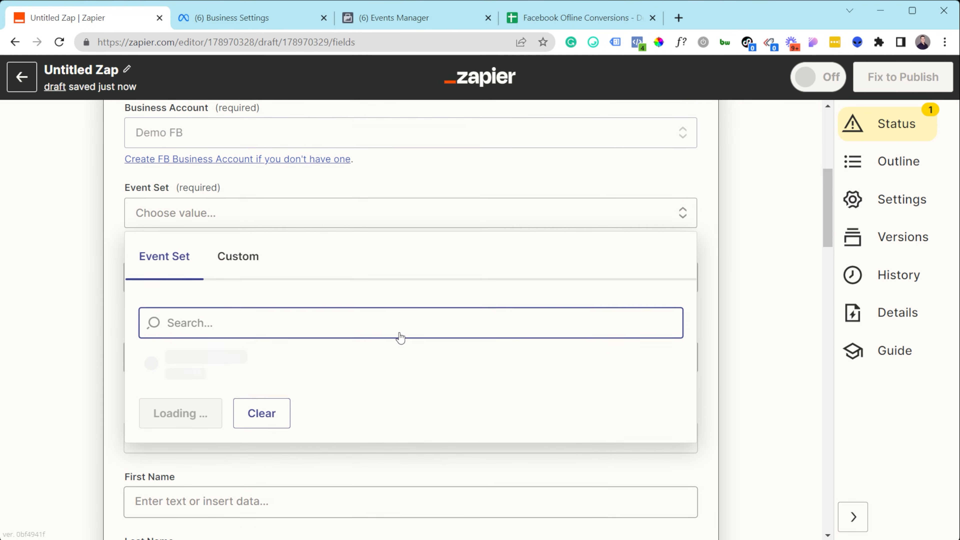
click(153, 409)
scroll(268, 265, down, 2)
Examine the remaining action fields, from event time and customer details to event name, value, currency, IDs and custom data.
click(245, 217)
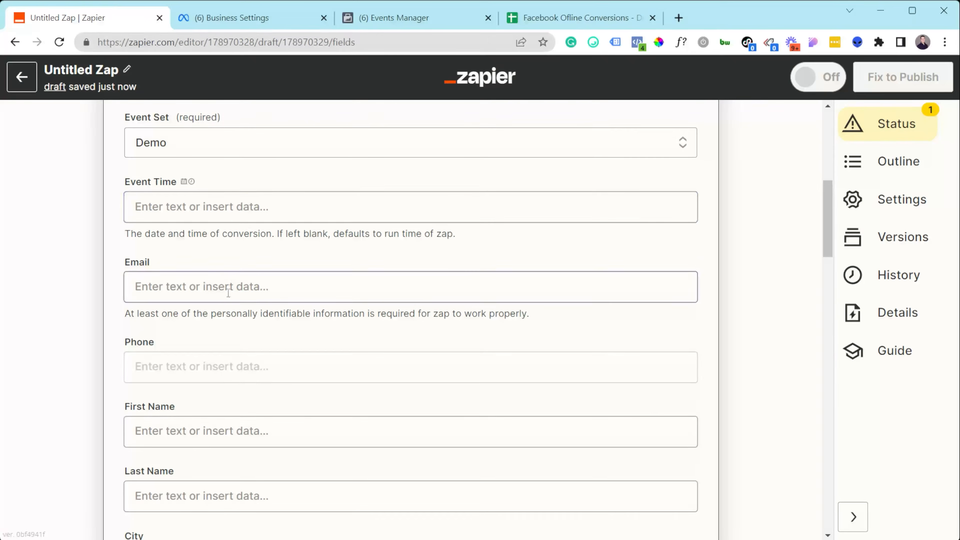
scroll(234, 348, down, 5)
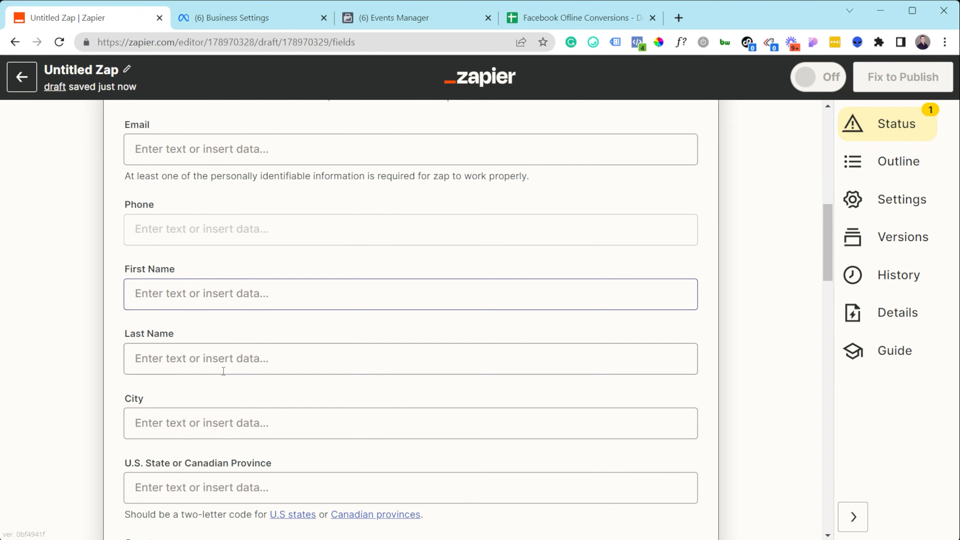
scroll(189, 352, down, 1)
click(170, 349)
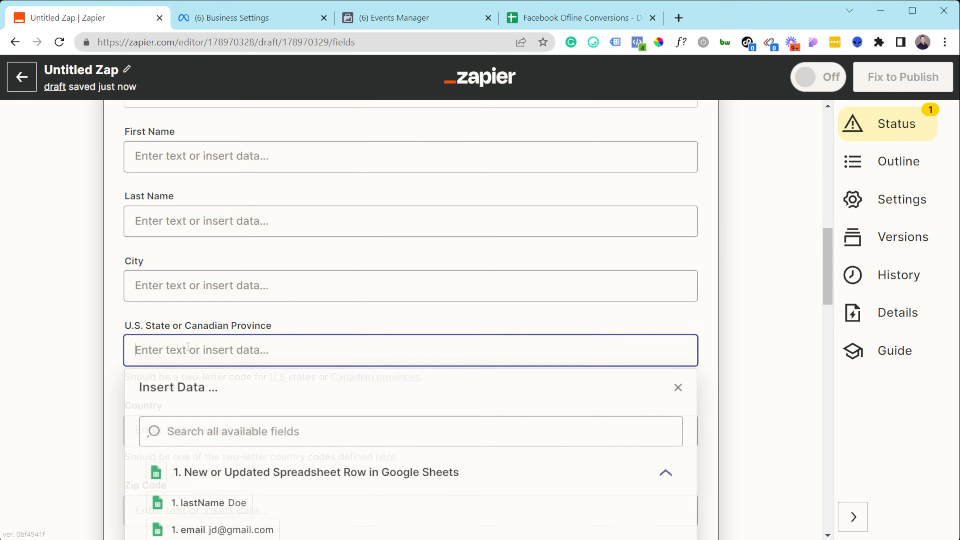
scroll(159, 349, down, 2)
click(112, 342)
scroll(201, 354, down, 4)
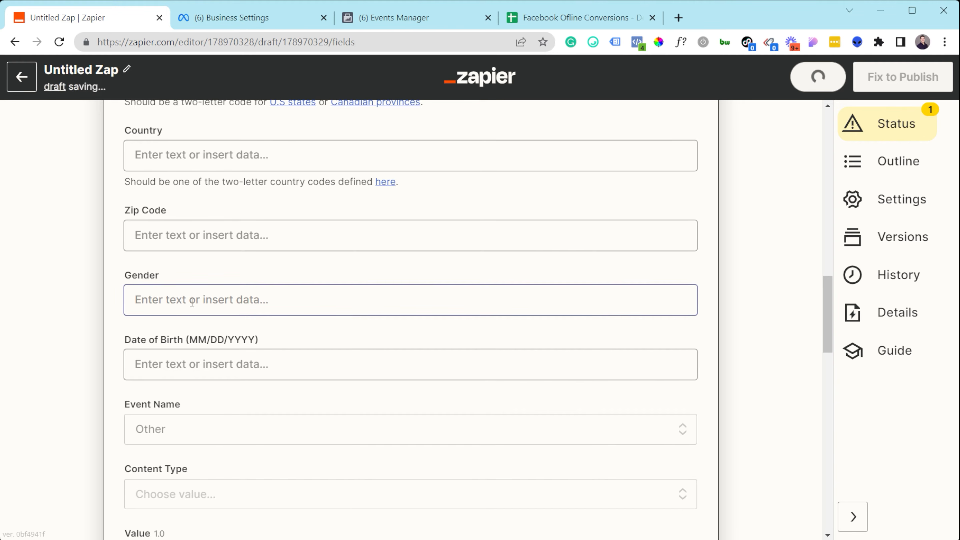
scroll(187, 299, down, 2)
scroll(183, 359, down, 4)
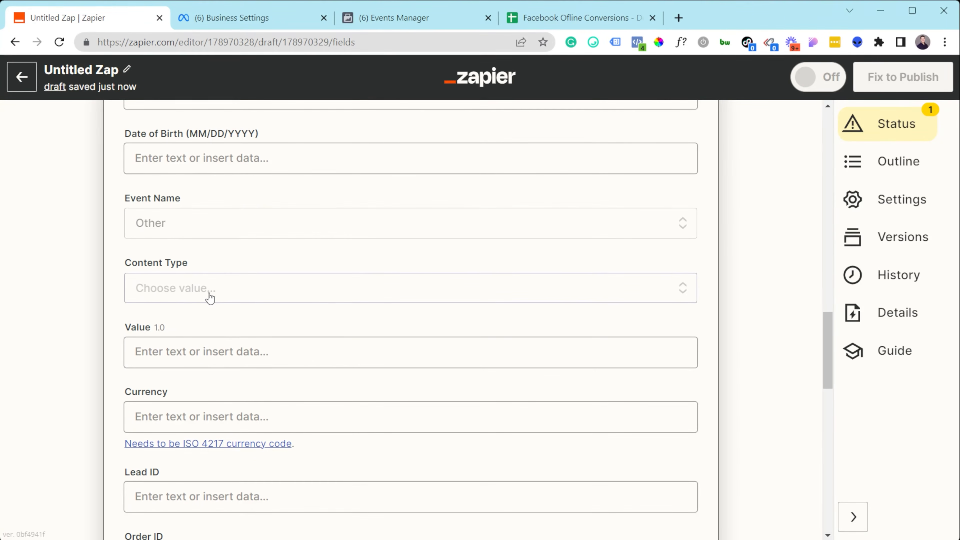
click(181, 352)
click(186, 381)
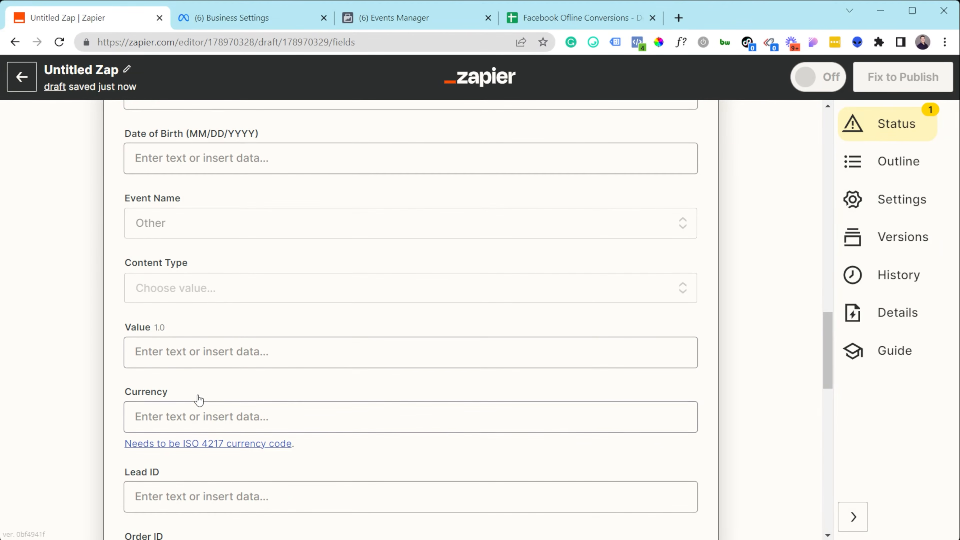
scroll(199, 379, down, 2)
scroll(274, 341, down, 3)
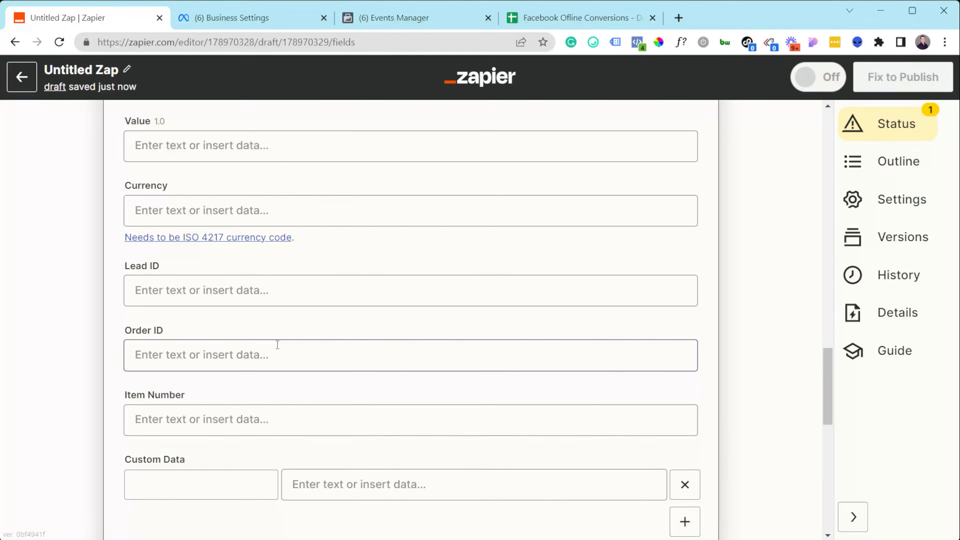
scroll(214, 452, down, 3)
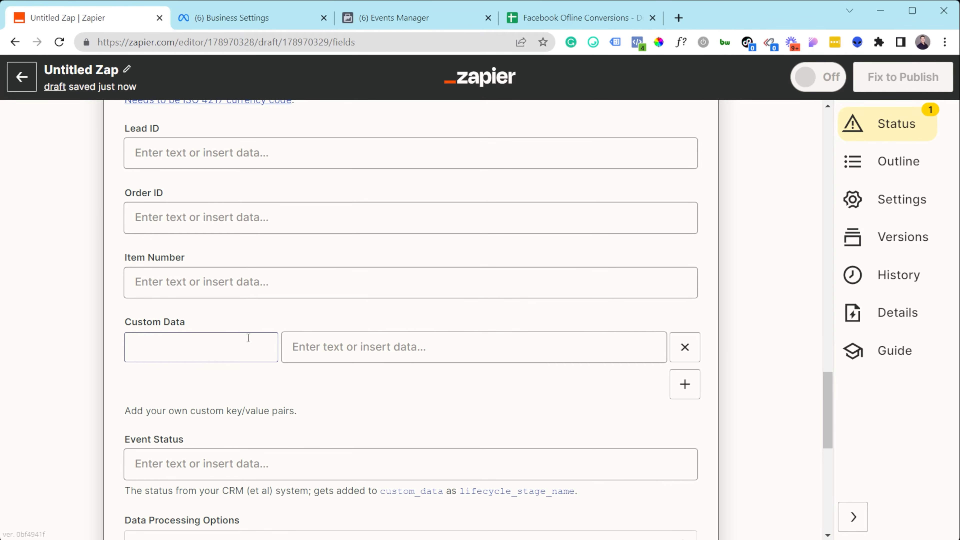
scroll(314, 302, up, 18)
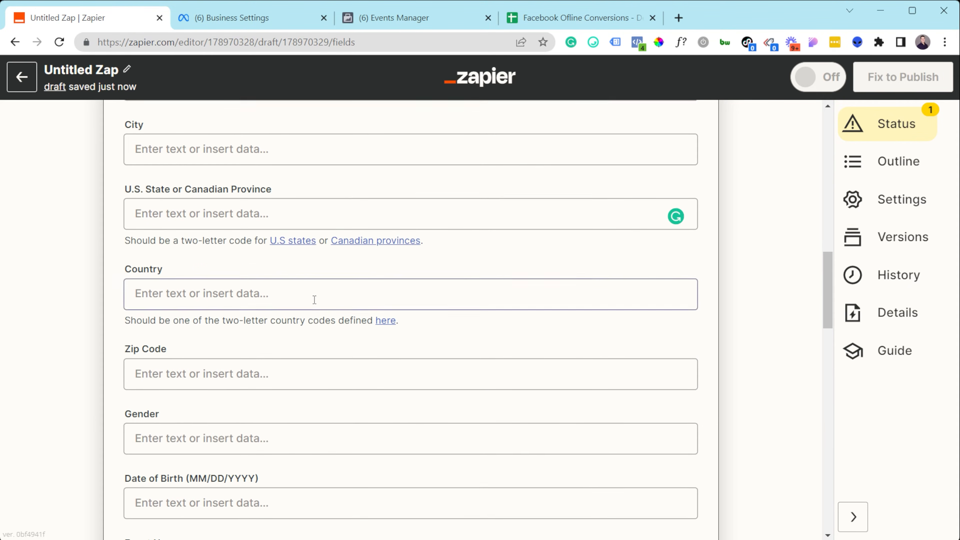
scroll(223, 276, up, 6)
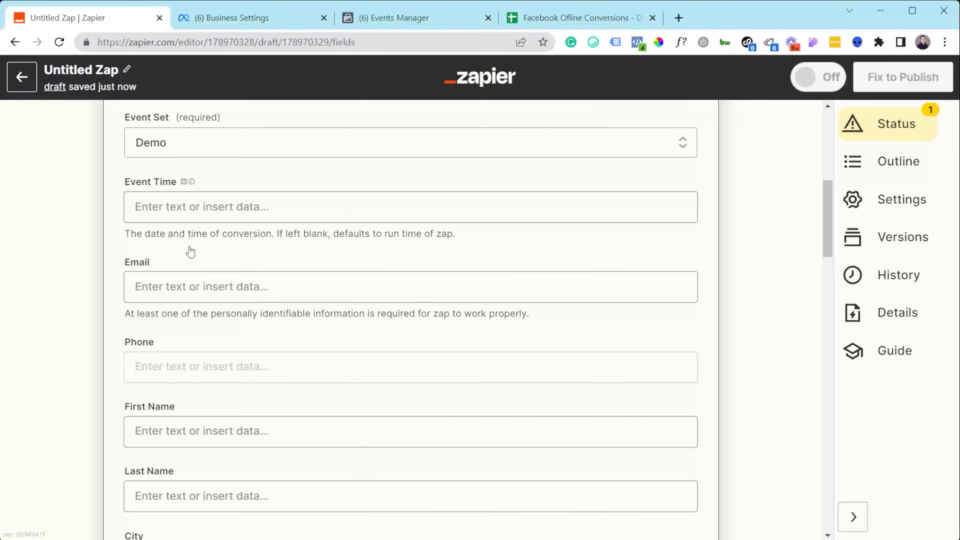
Check the Google Sheet's columns for data to use in the action's Event Time field, and leave that field blank.
click(181, 280)
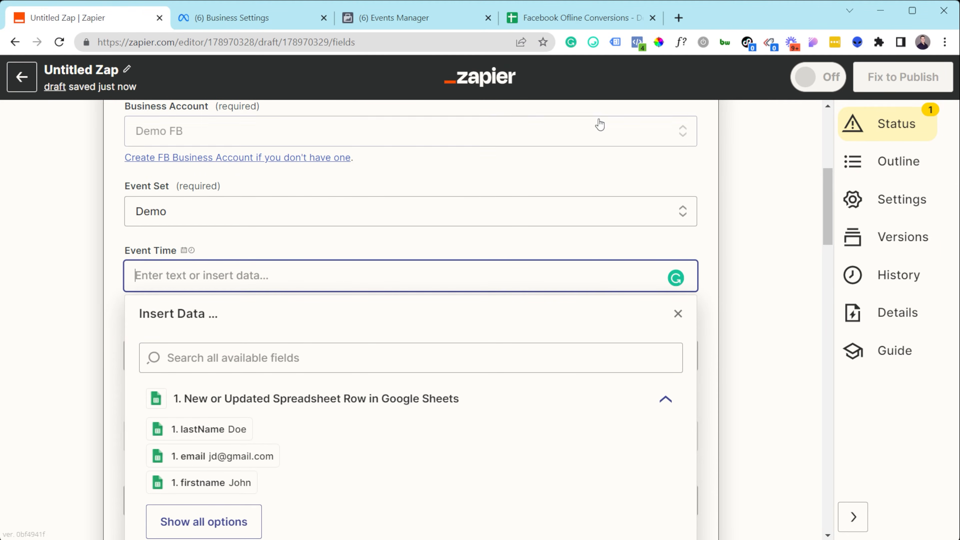
click(580, 18)
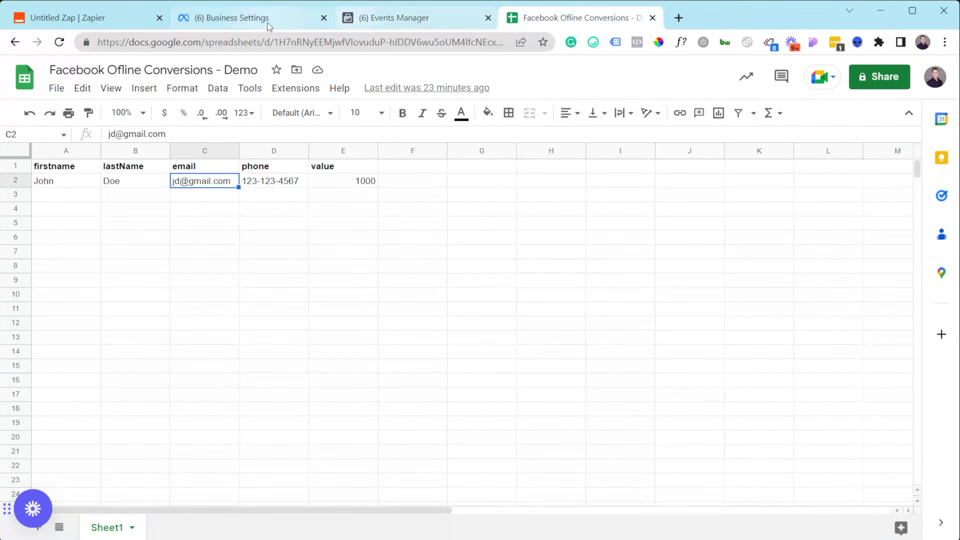
click(87, 18)
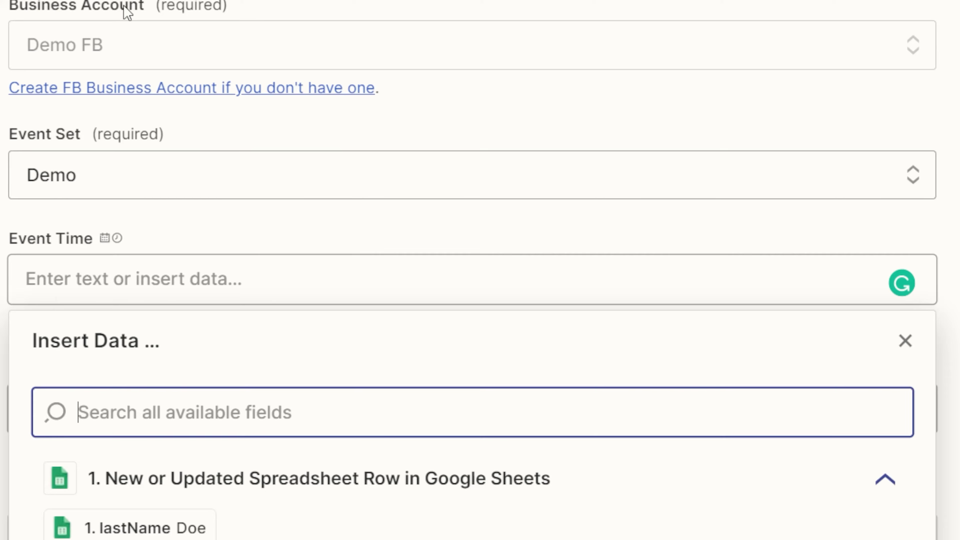
click(181, 268)
click(415, 314)
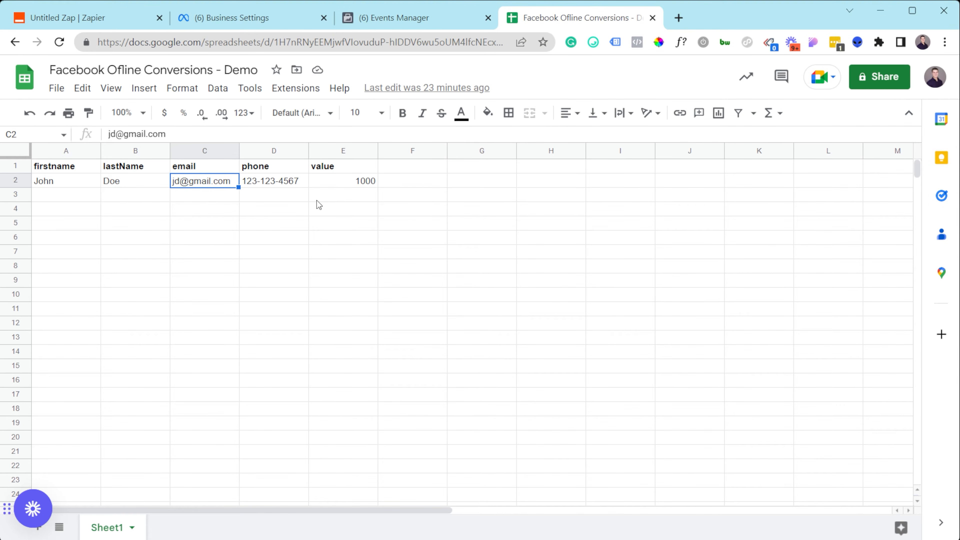
click(110, 24)
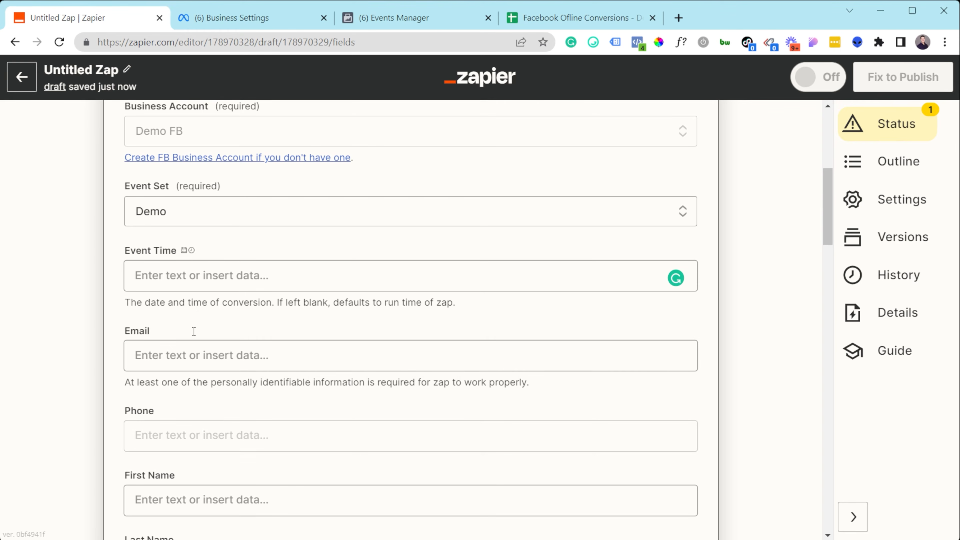
Map the action's Email field to the email column of the Google Sheets row.
scroll(227, 265, down, 3)
scroll(214, 246, up, 2)
click(167, 285)
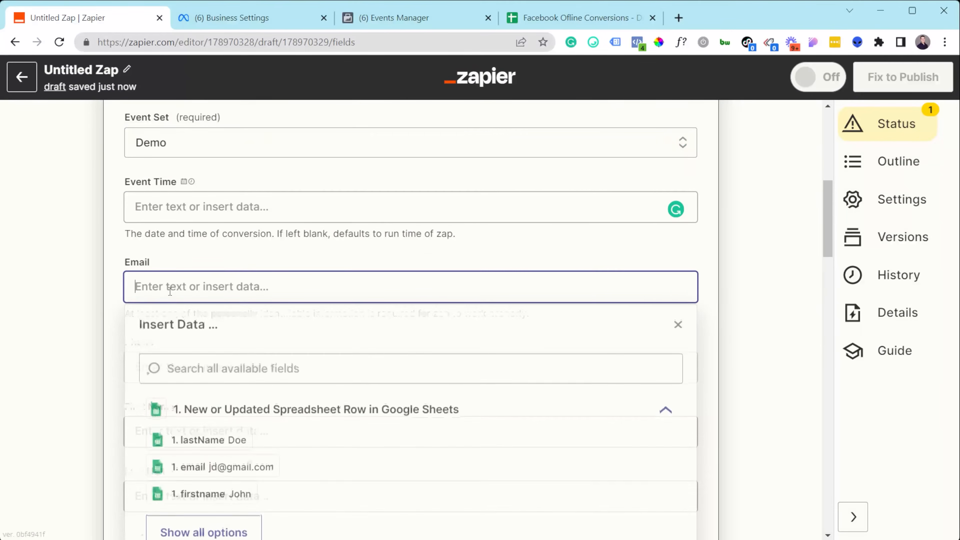
click(212, 468)
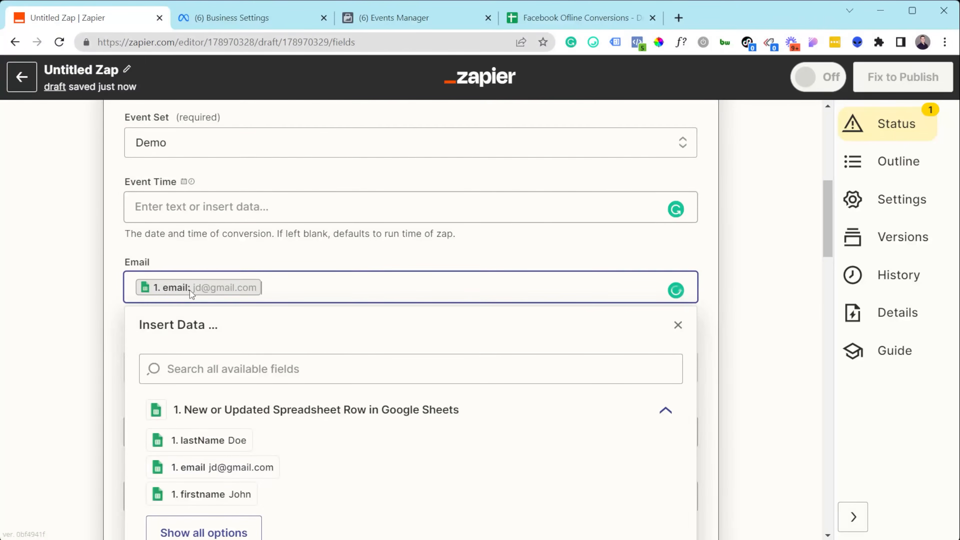
click(122, 290)
Map the Phone, First Name and Last Name fields to the sheet's phone, firstname and lastName columns.
scroll(152, 295, down, 2)
click(177, 301)
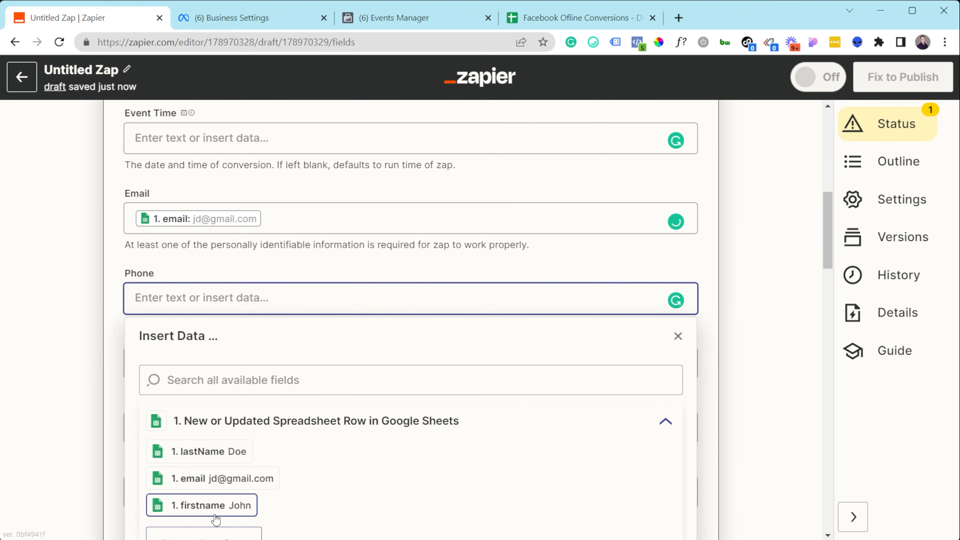
scroll(214, 533, down, 3)
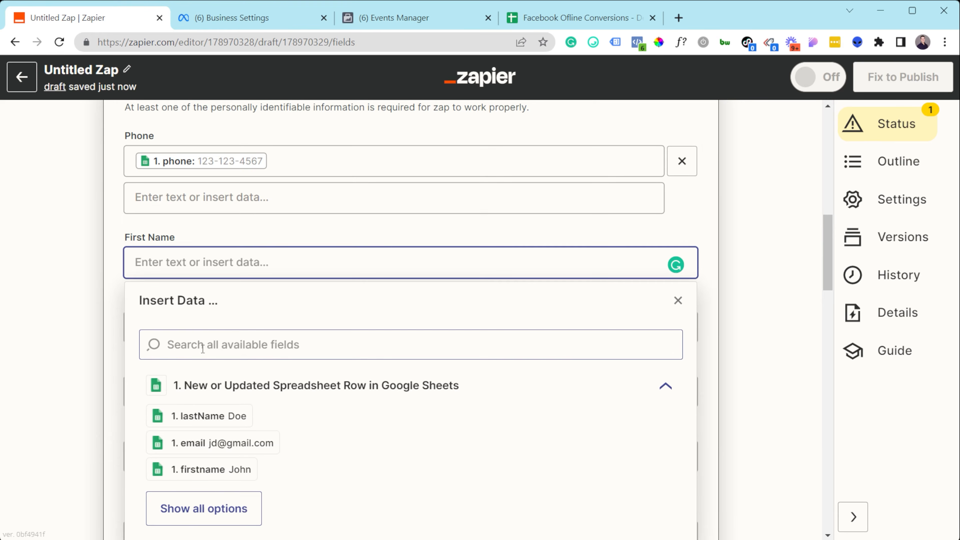
click(202, 469)
click(51, 344)
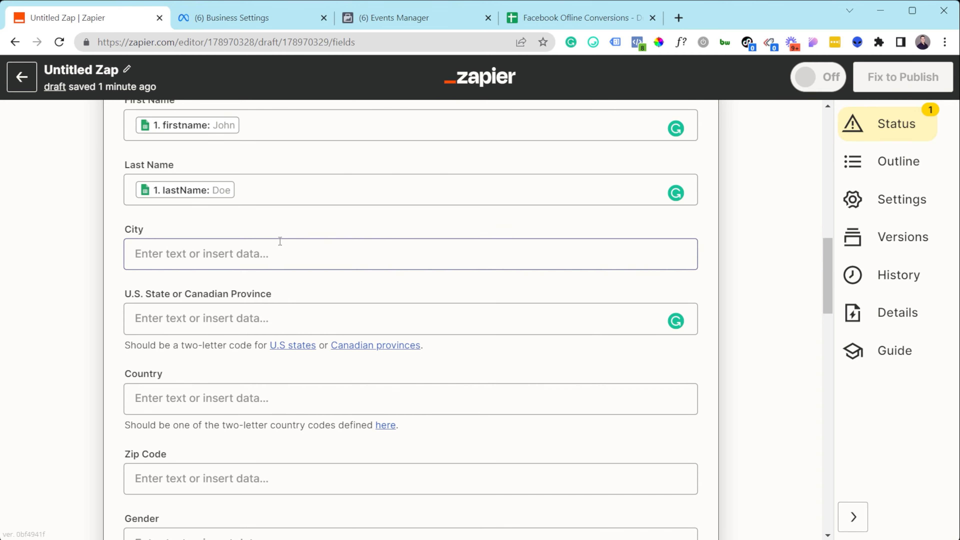
Check the standard and custom event name options and set the action's Event Name to Purchase.
scroll(284, 238, down, 3)
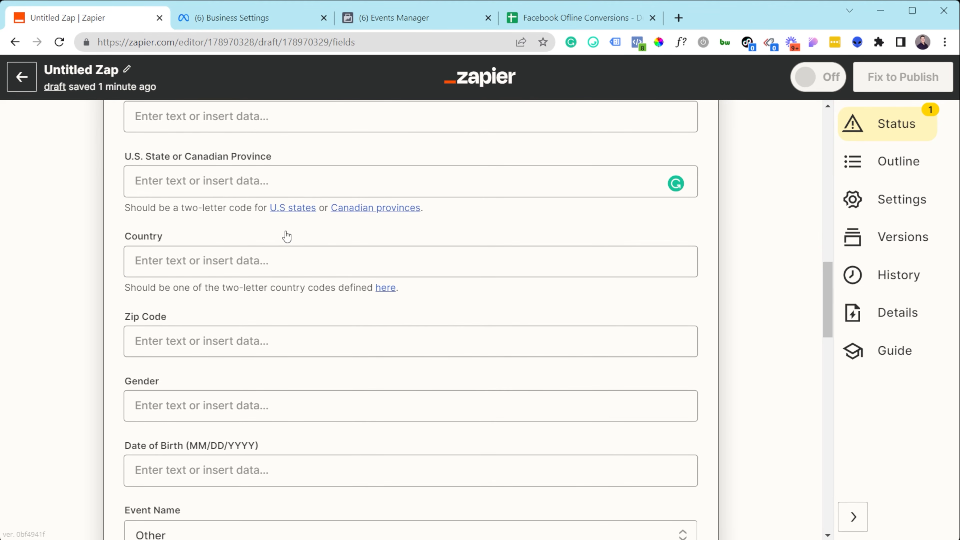
scroll(287, 236, down, 5)
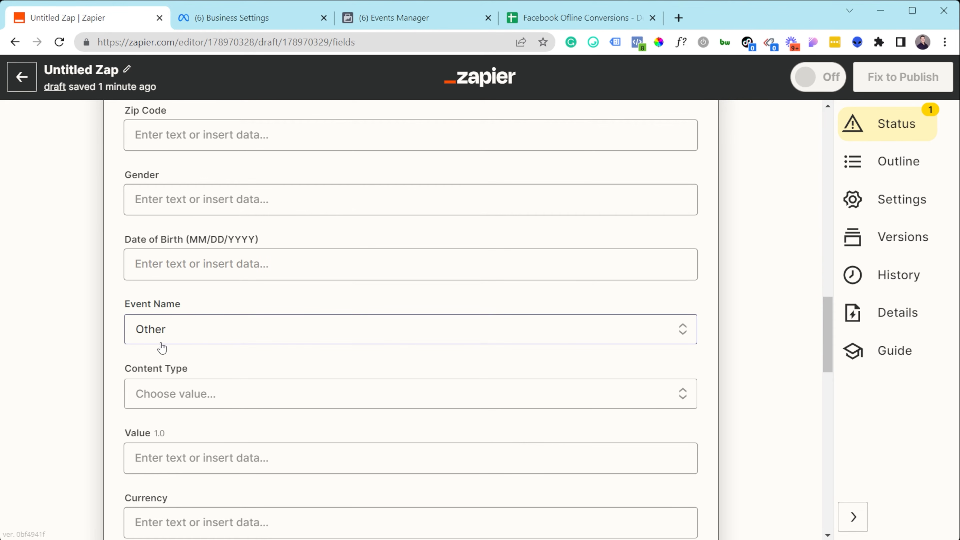
click(183, 338)
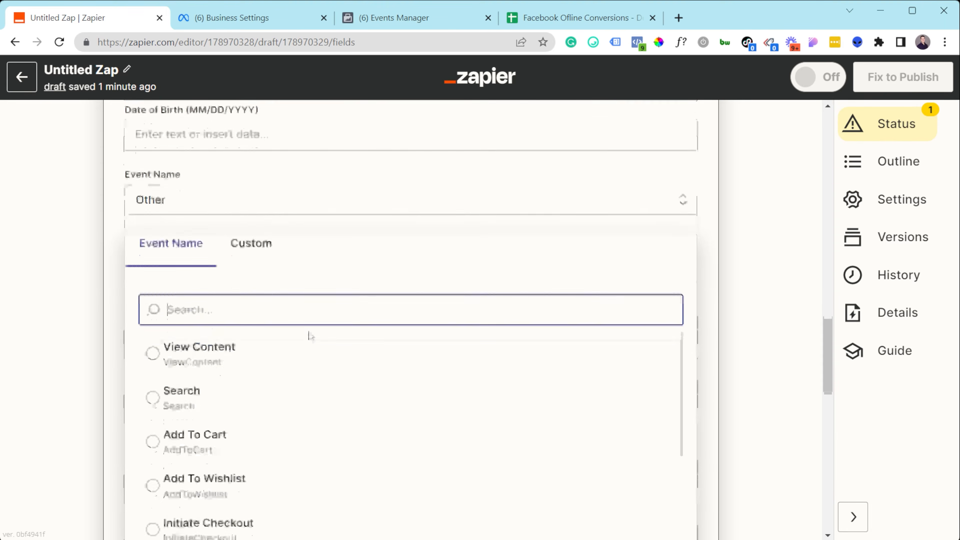
scroll(309, 334, down, 1)
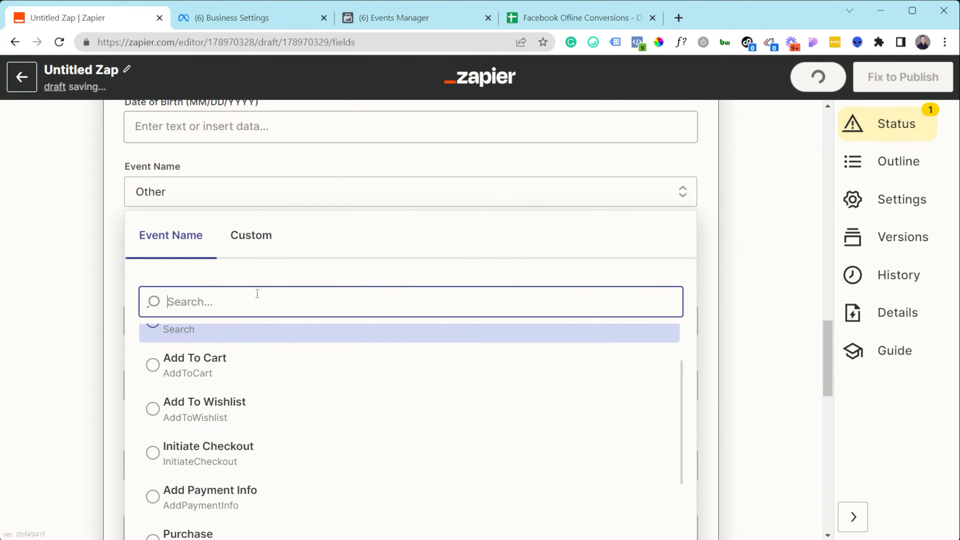
click(243, 246)
click(189, 249)
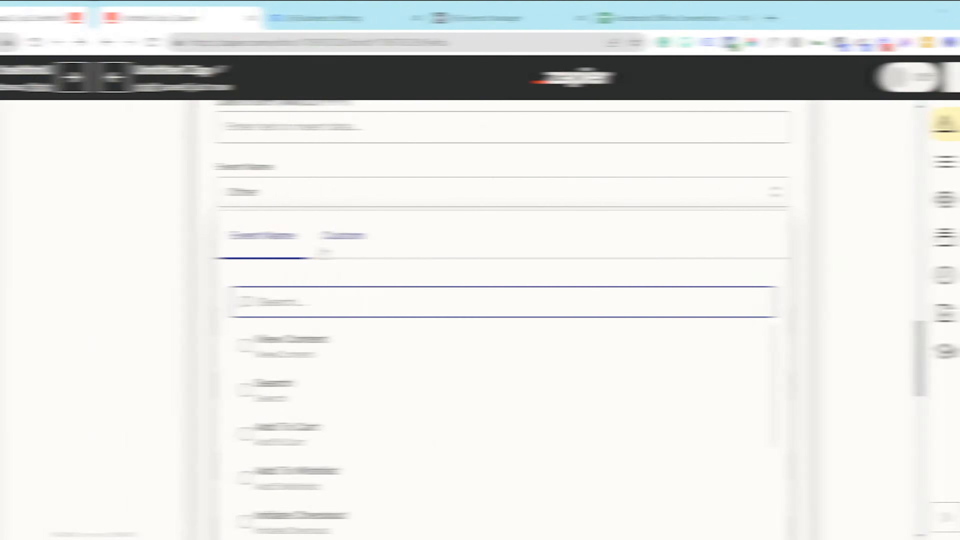
scroll(237, 408, down, 5)
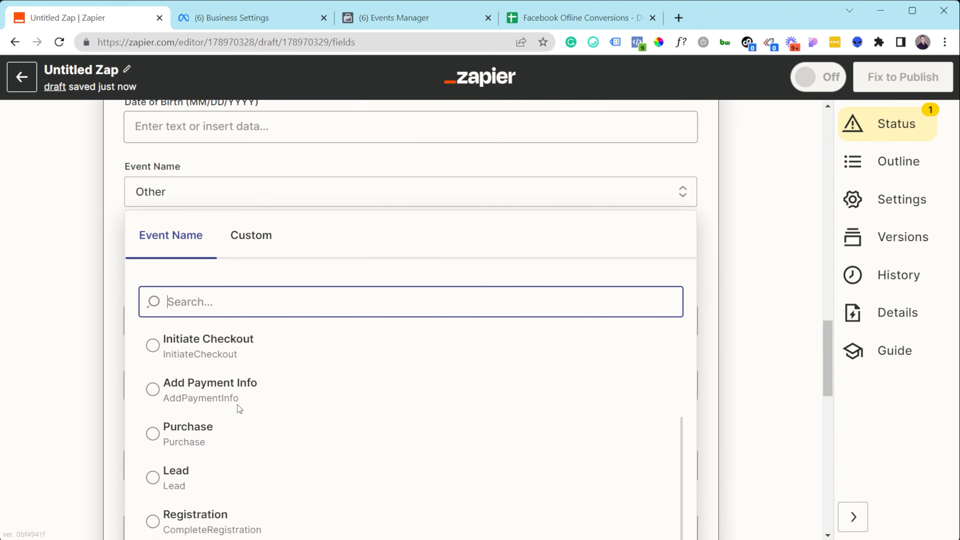
click(192, 419)
Map the action's Value field to the sheet's value column and set the Currency to USD.
click(185, 319)
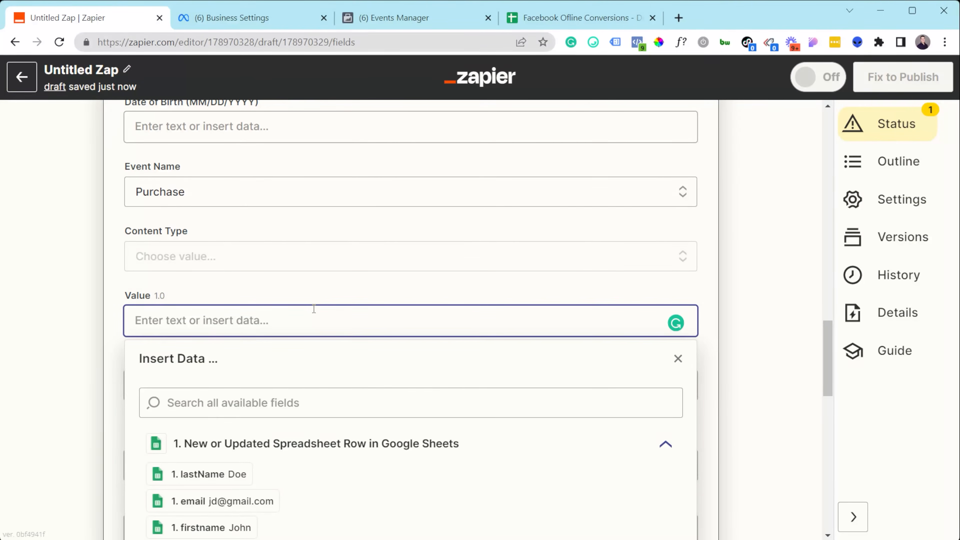
scroll(314, 309, down, 3)
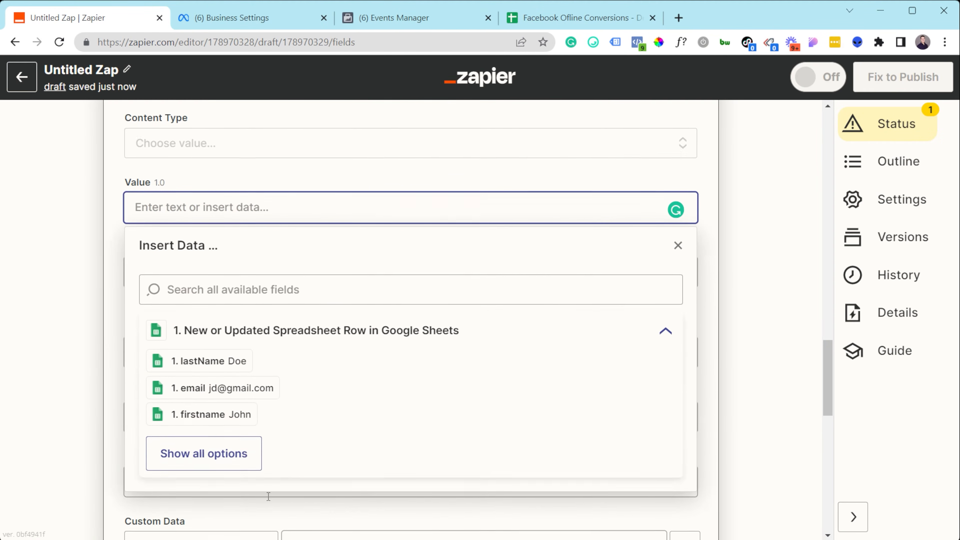
click(197, 429)
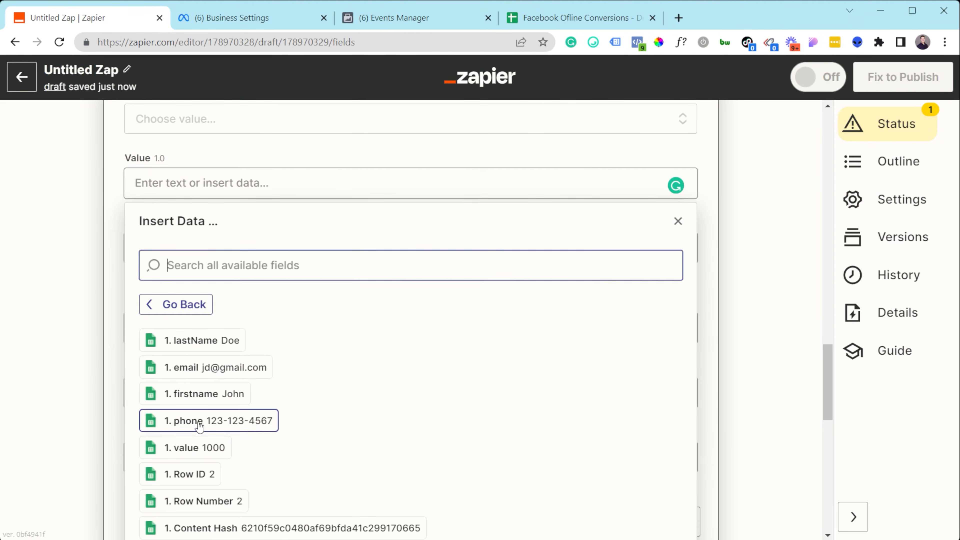
click(190, 447)
click(69, 306)
click(250, 250)
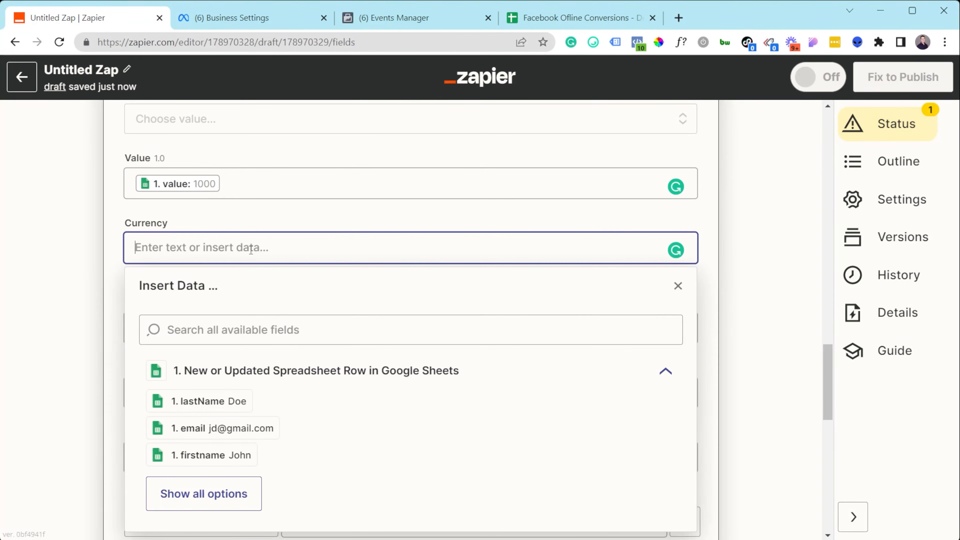
text(USD)
click(40, 315)
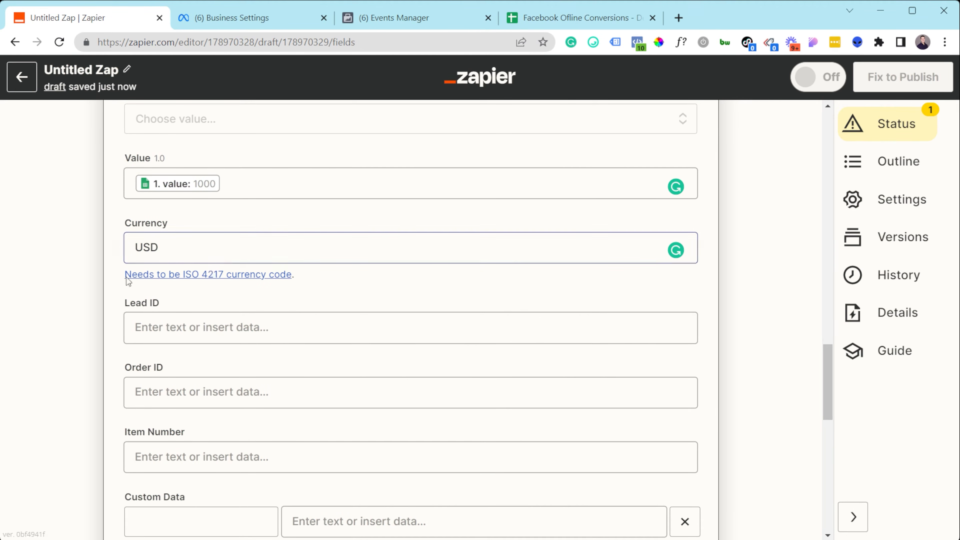
Leave the remaining ID, custom data, event status and data processing fields blank and continue to the action test.
scroll(188, 255, down, 3)
click(183, 197)
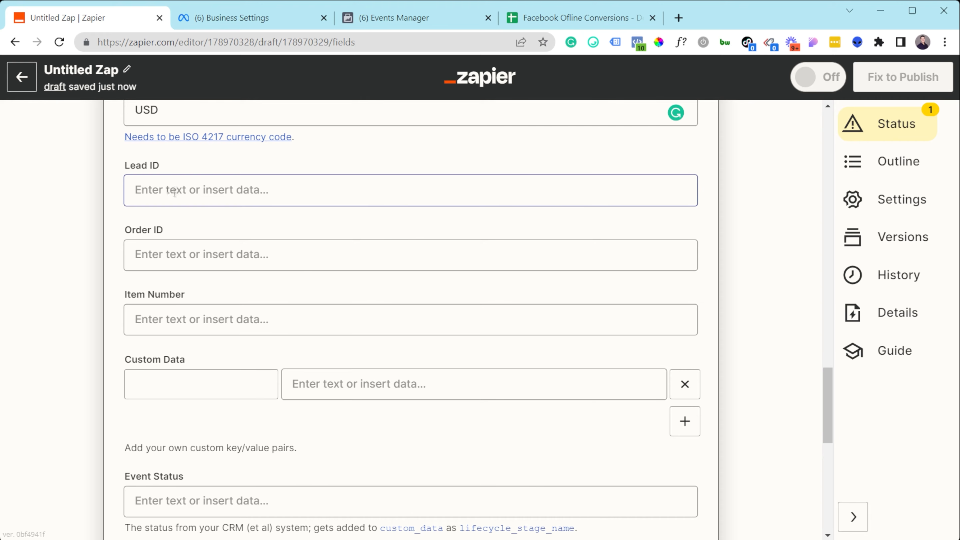
scroll(175, 191, down, 2)
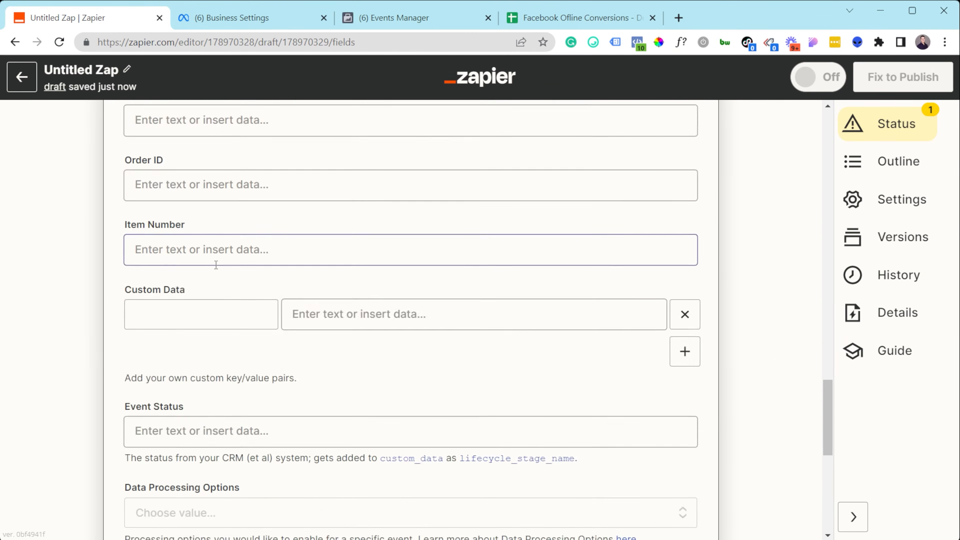
scroll(214, 274, down, 7)
scroll(340, 283, down, 2)
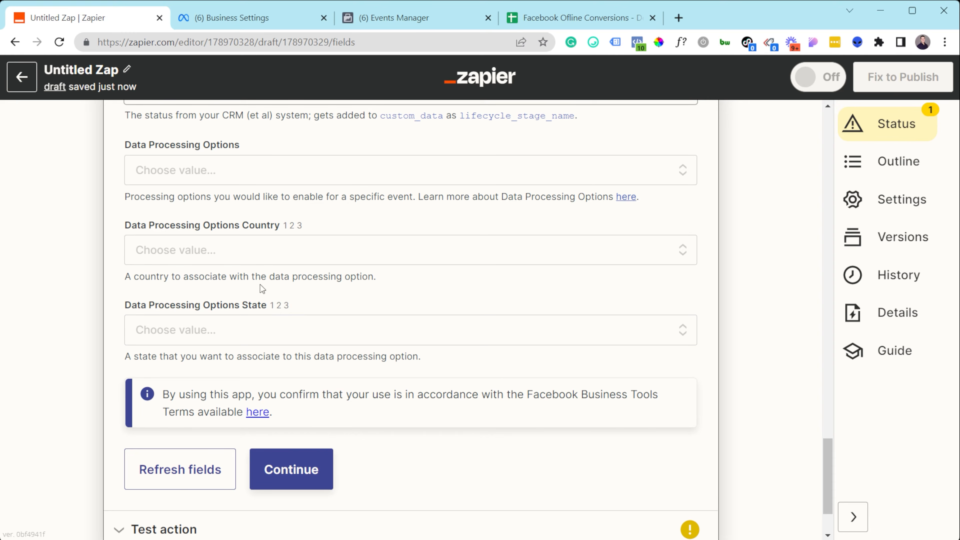
scroll(359, 290, down, 2)
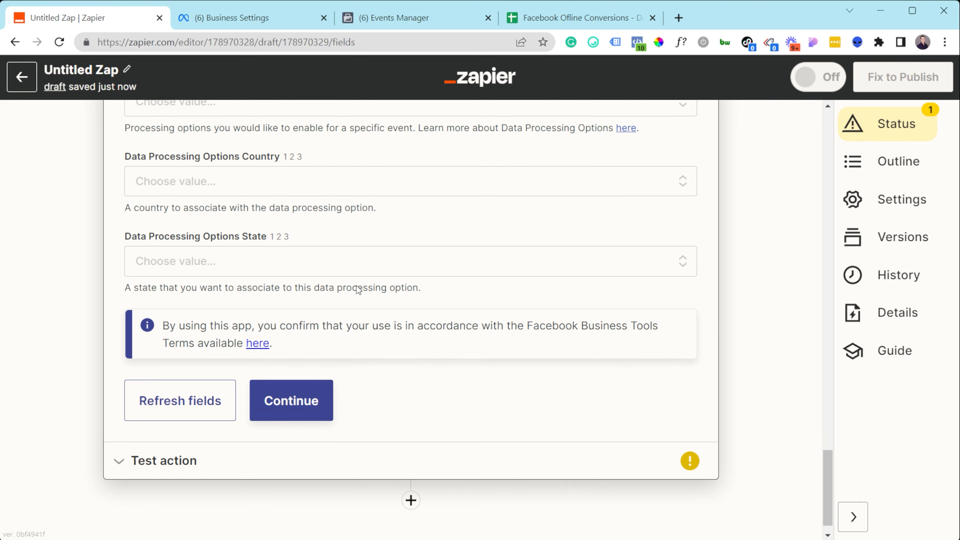
click(270, 393)
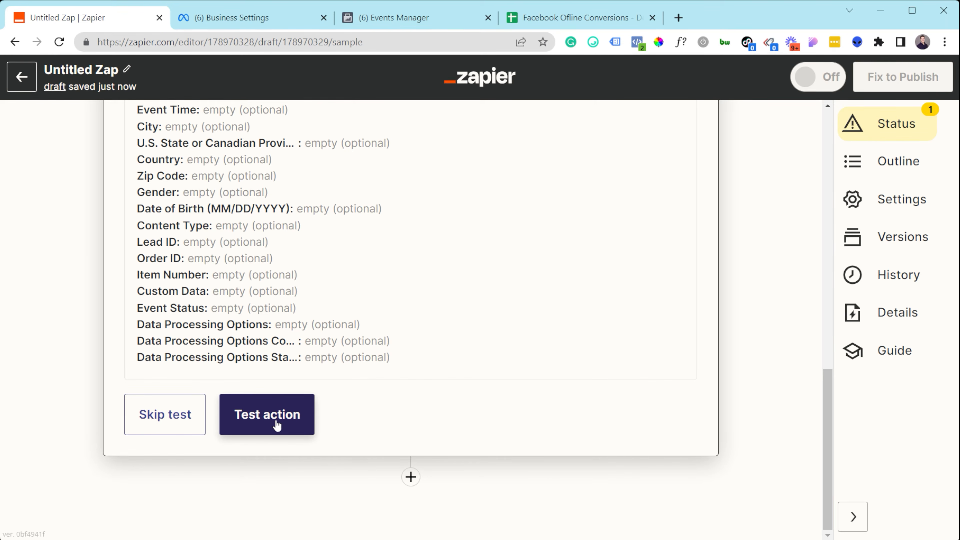
Send a test event to Facebook Offline Conversions, publish the zap and confirm turning it on.
click(277, 424)
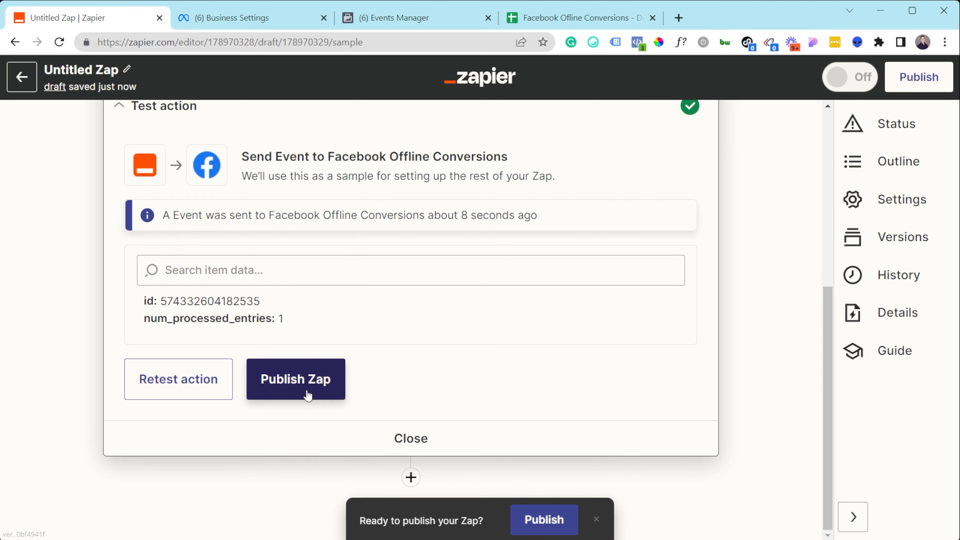
click(308, 395)
click(501, 325)
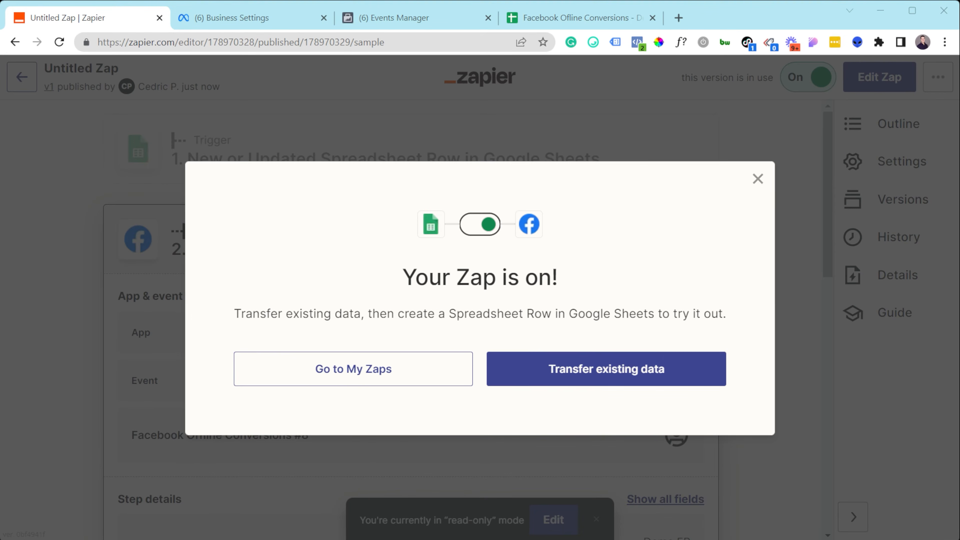
Switch to Meta Business Settings and open the Demo FB business's ad account in Ads Manager.
click(435, 18)
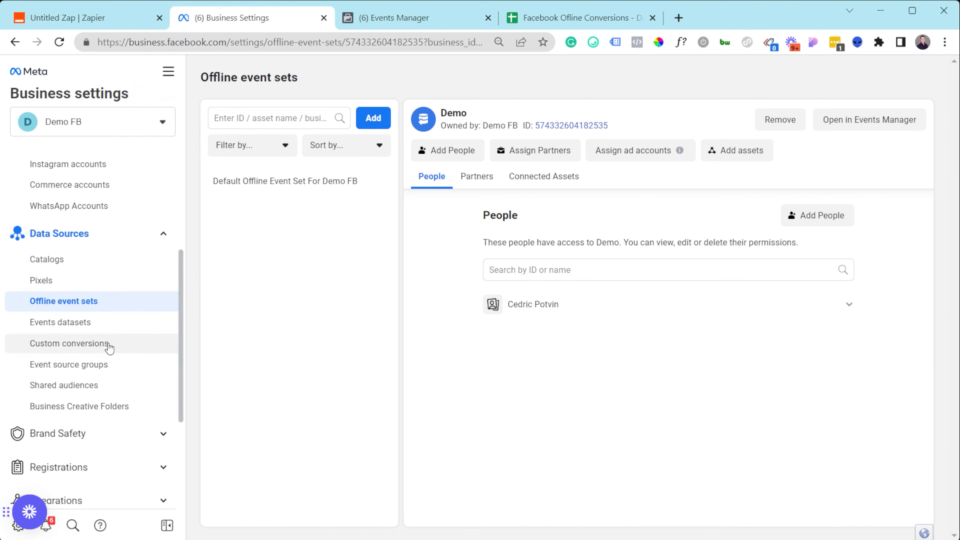
scroll(80, 227, up, 5)
click(83, 309)
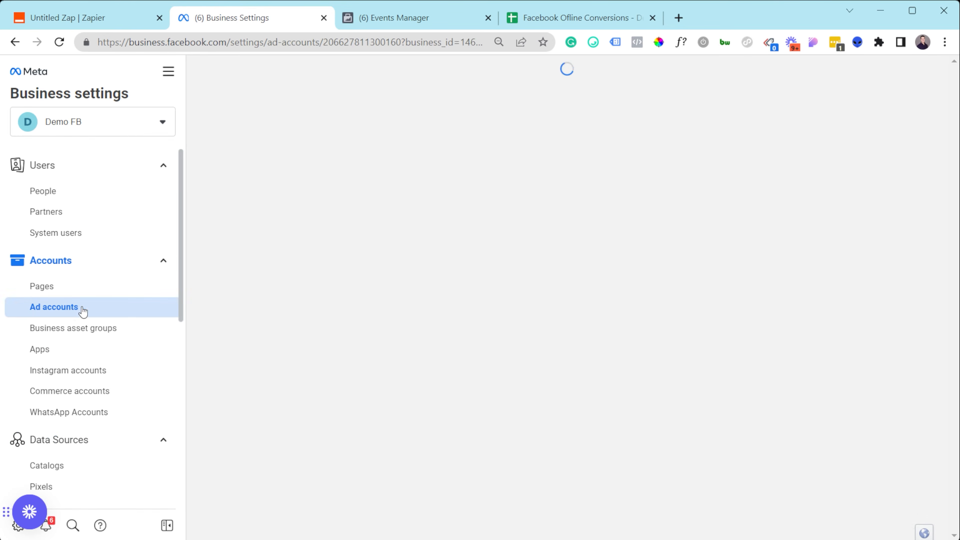
click(840, 121)
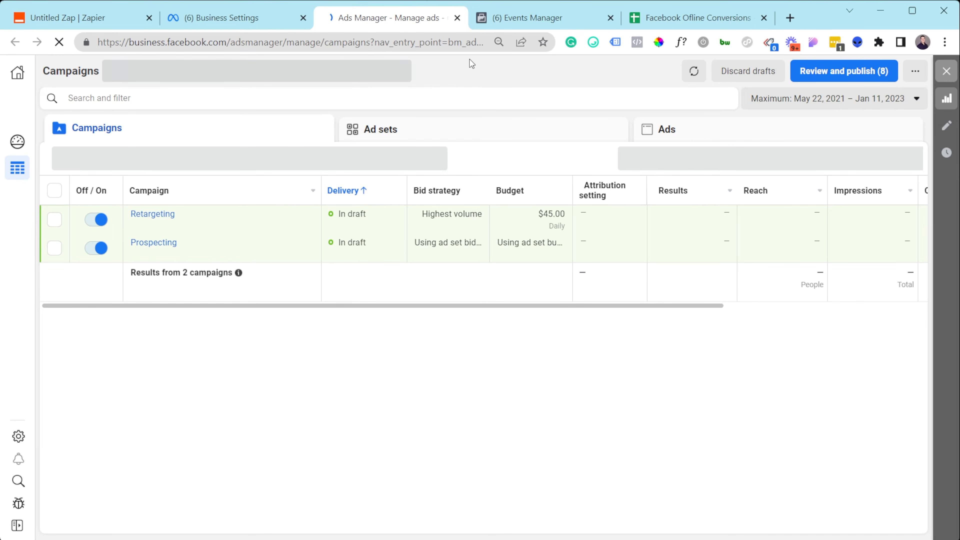
Filter to the Prospecting campaign's LAL 4% ad set and open its New Conversions Ad for editing.
click(54, 248)
click(437, 132)
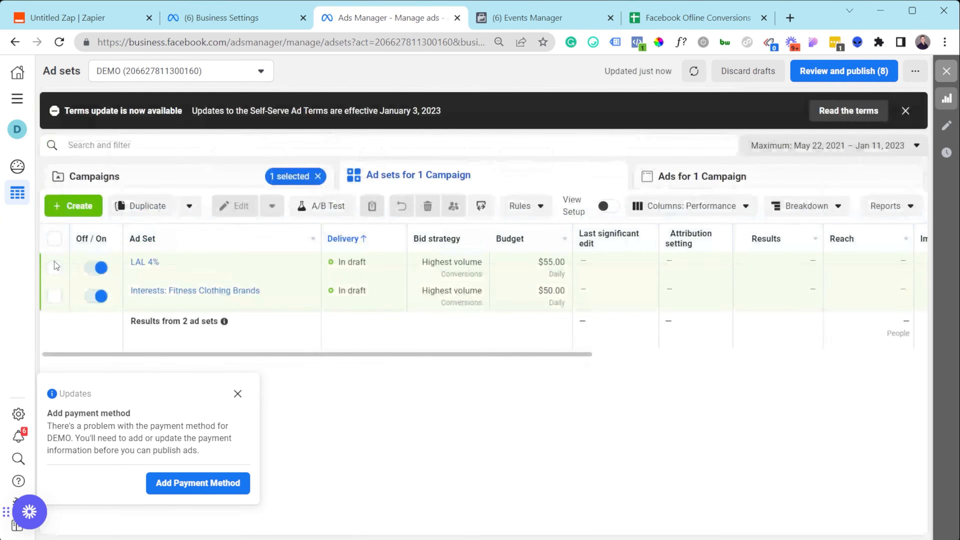
click(55, 267)
click(688, 186)
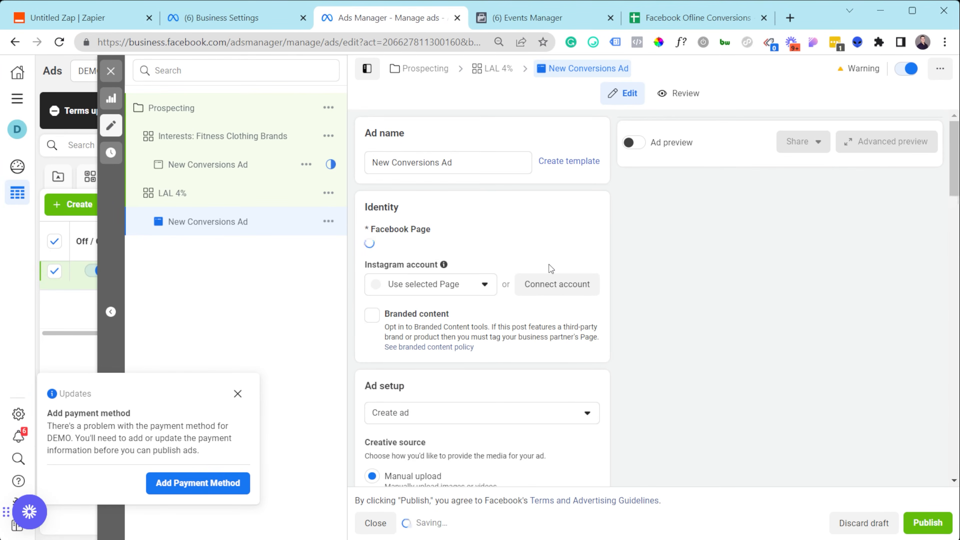
Examine the ad's Tracking section for the offline event sets used for tracking and data upload.
scroll(485, 312, down, 7)
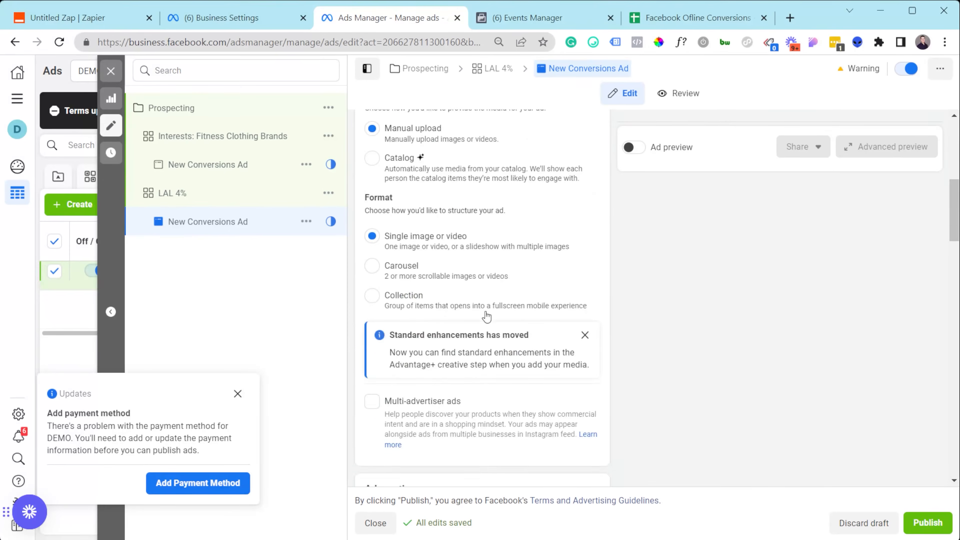
scroll(487, 317, down, 10)
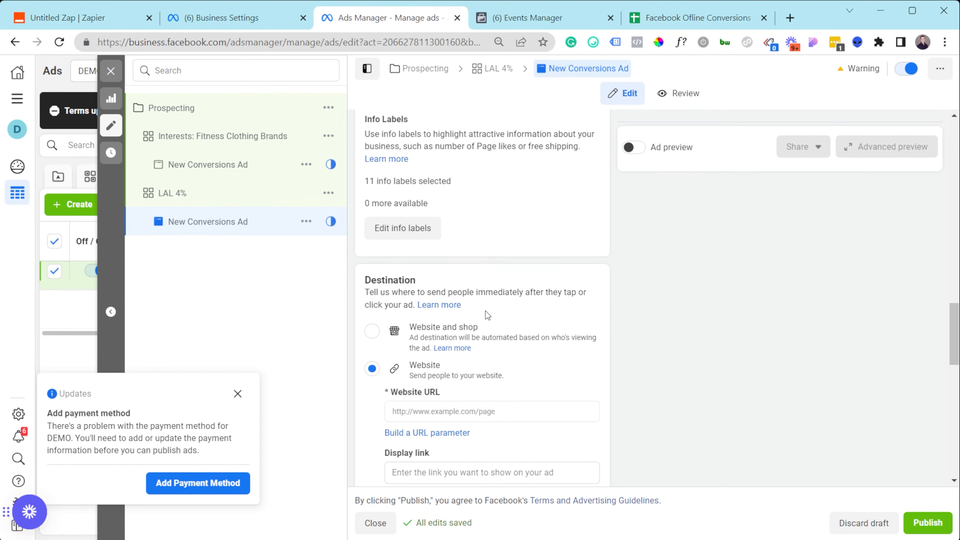
scroll(485, 311, down, 13)
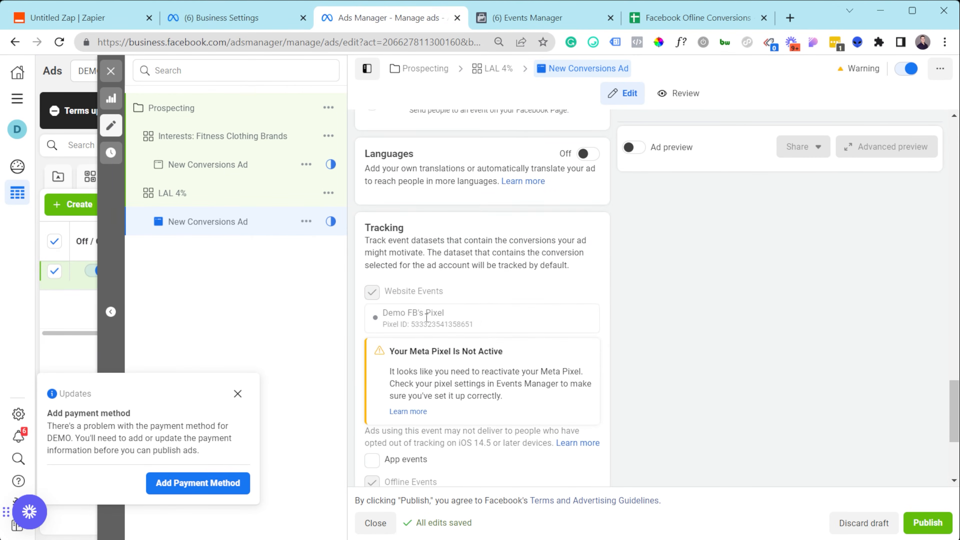
scroll(426, 317, down, 2)
scroll(392, 300, down, 3)
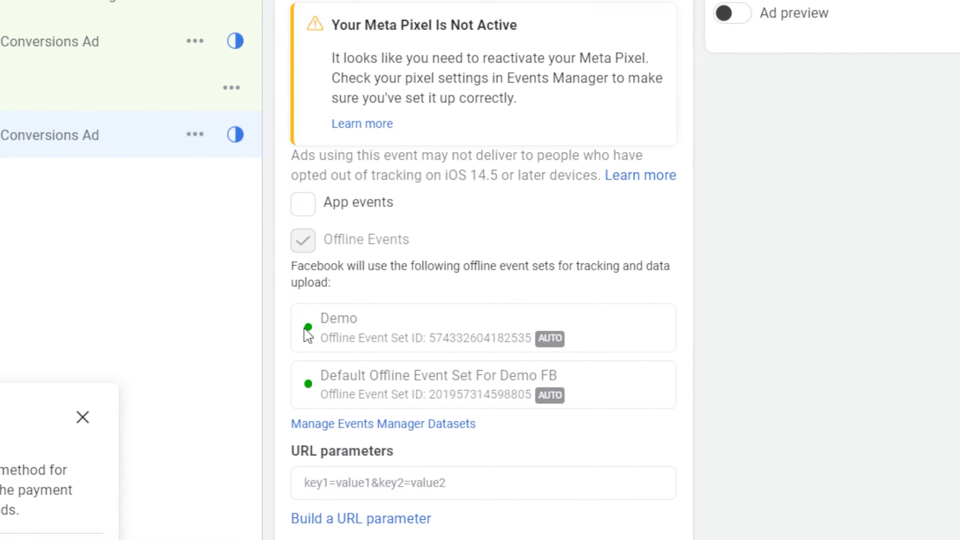
mouse_move(552, 338)
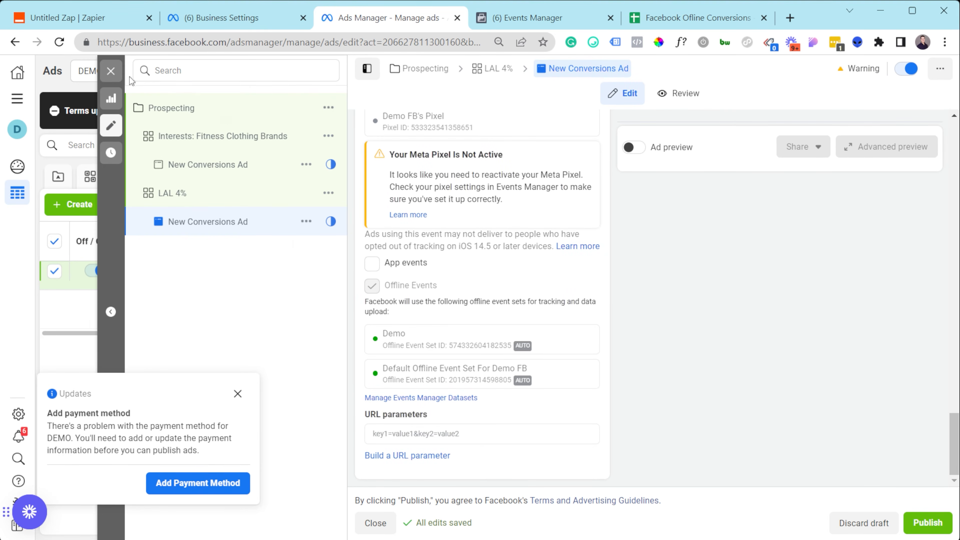
Close the ad editor and customize the ads table columns to add total, website and offline purchases, searching for "purchase".
click(110, 71)
click(784, 205)
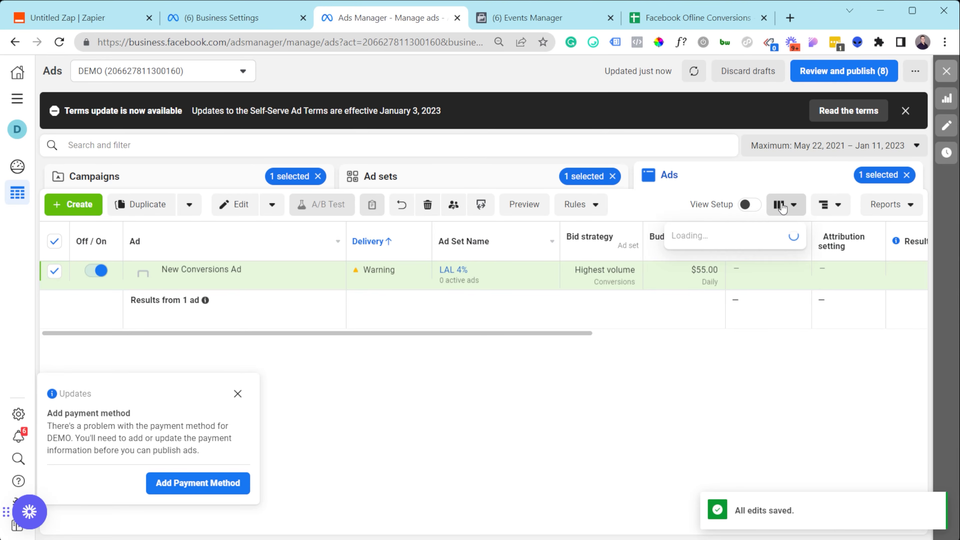
scroll(705, 491, down, 3)
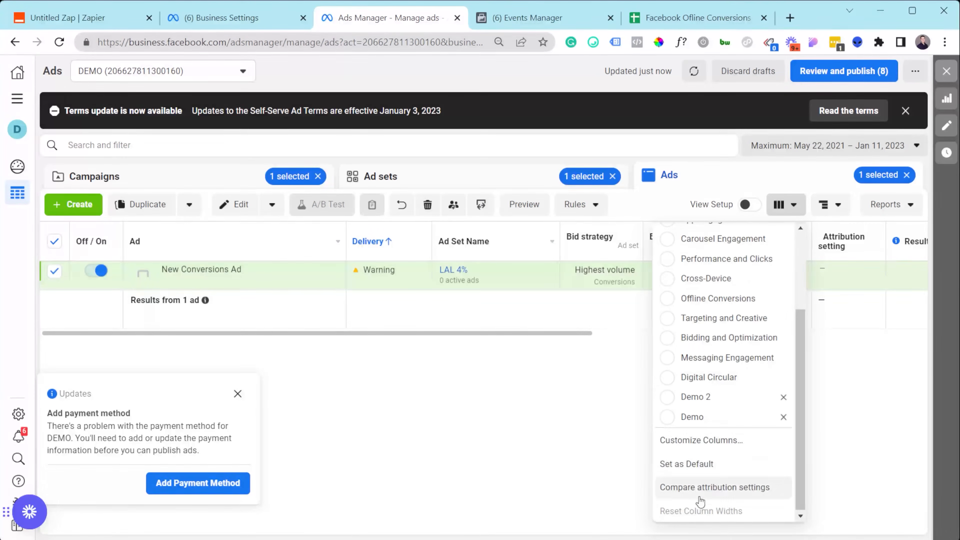
click(696, 441)
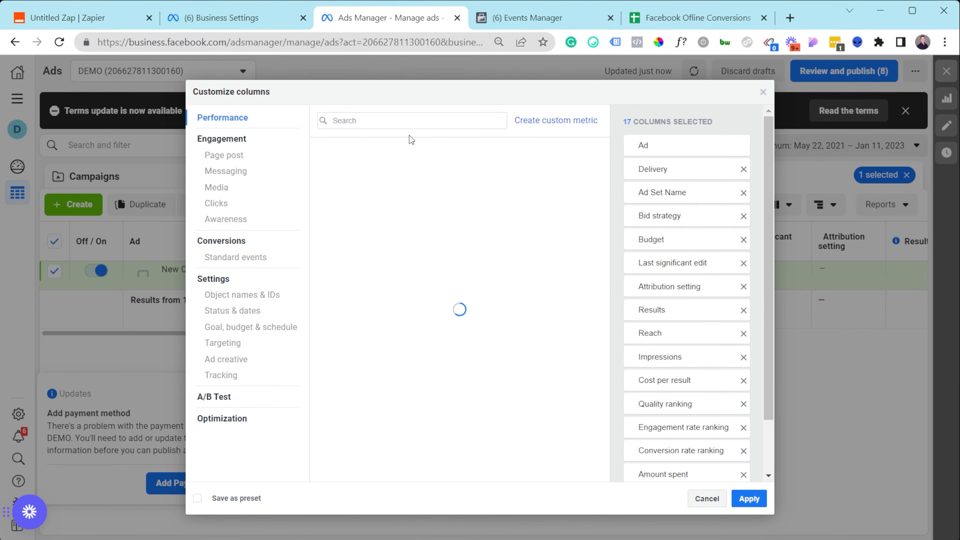
text(purchase)
click(458, 250)
click(749, 498)
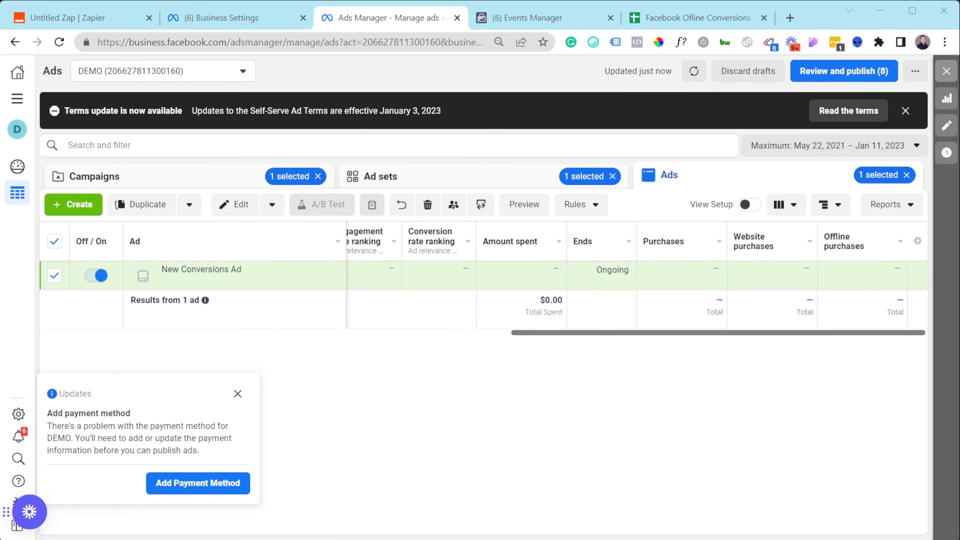